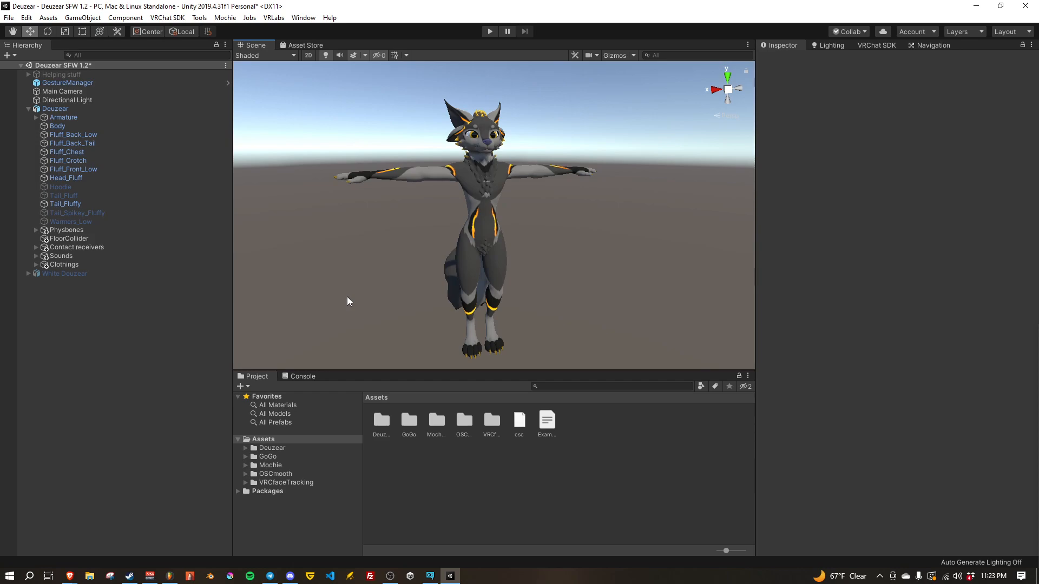
right_click_drag(377, 315, 420, 313)
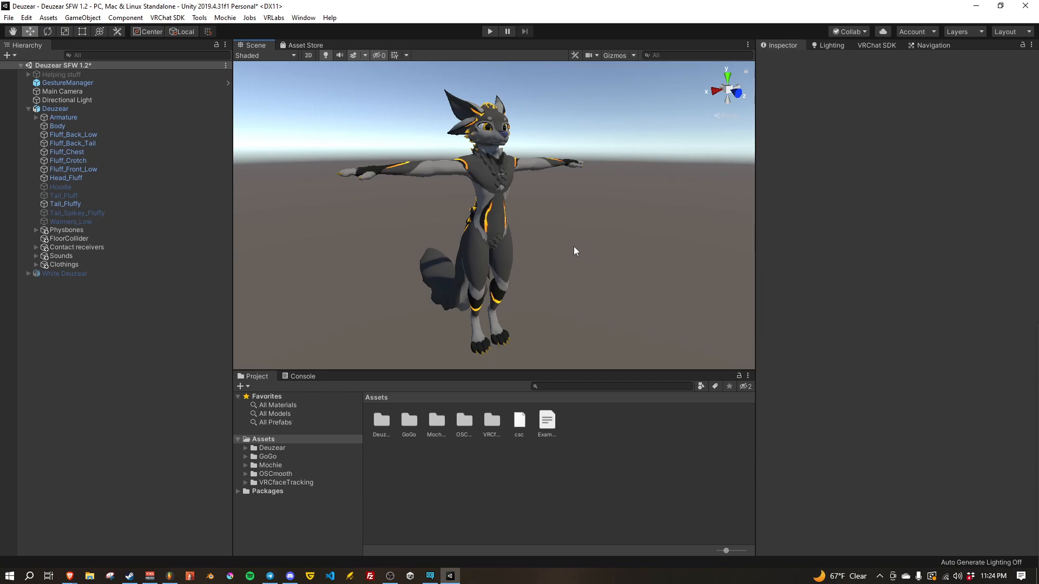
right_click_drag(630, 258, 631, 258)
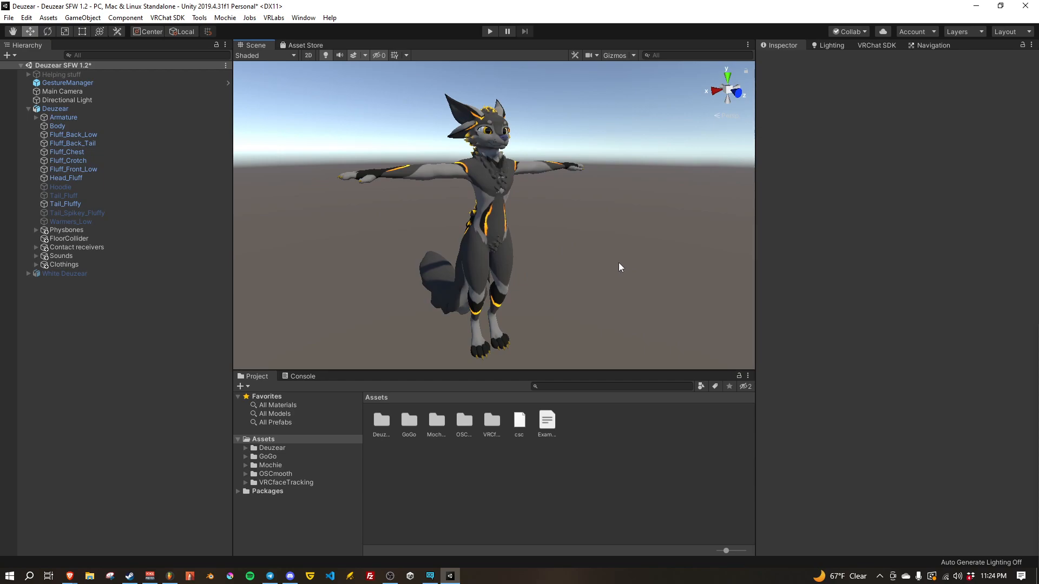
right_click_drag(605, 271, 585, 269)
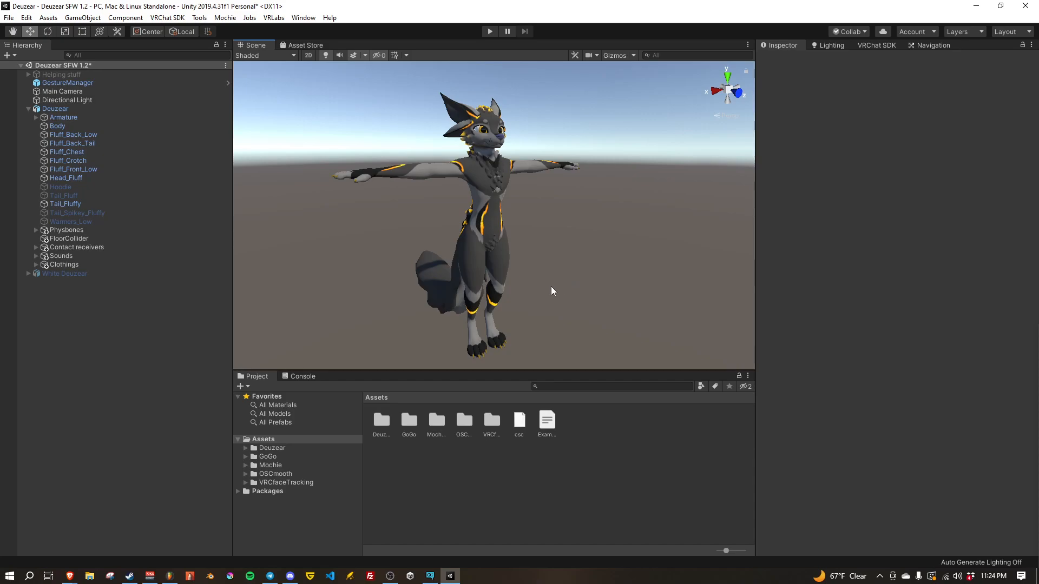
Step: Import the custom package Death Stranded Gear Pack_1-2 into the project with all its new assets
left_click(49, 18)
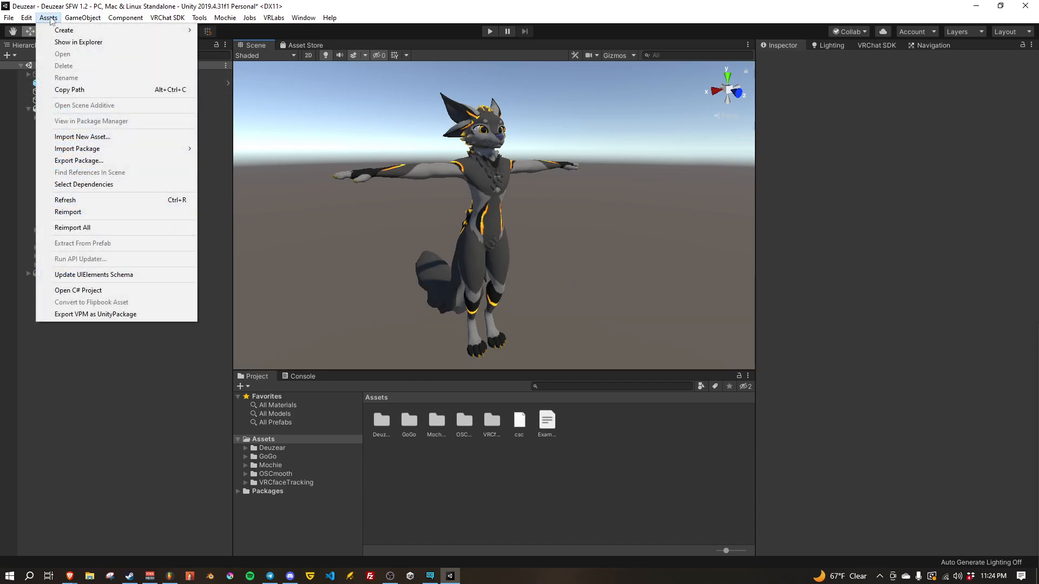
mouse_move(148, 146)
left_click(238, 148)
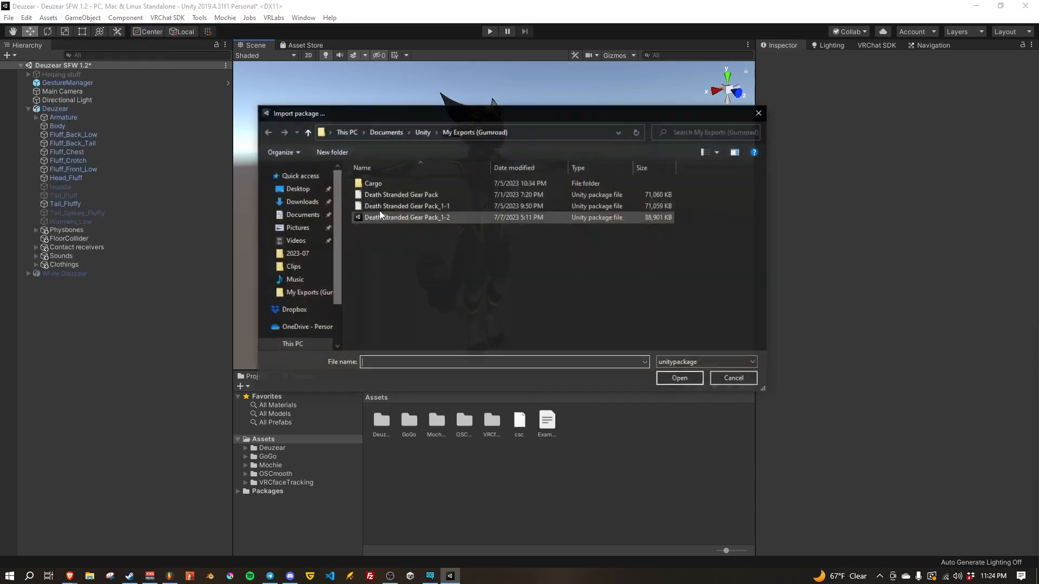
left_click(441, 218)
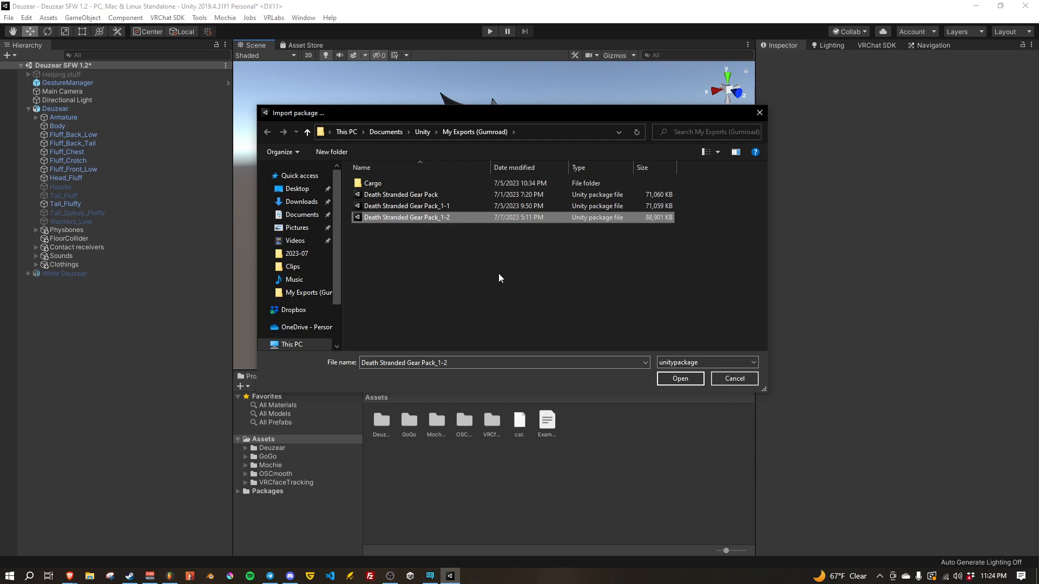
left_click(680, 378)
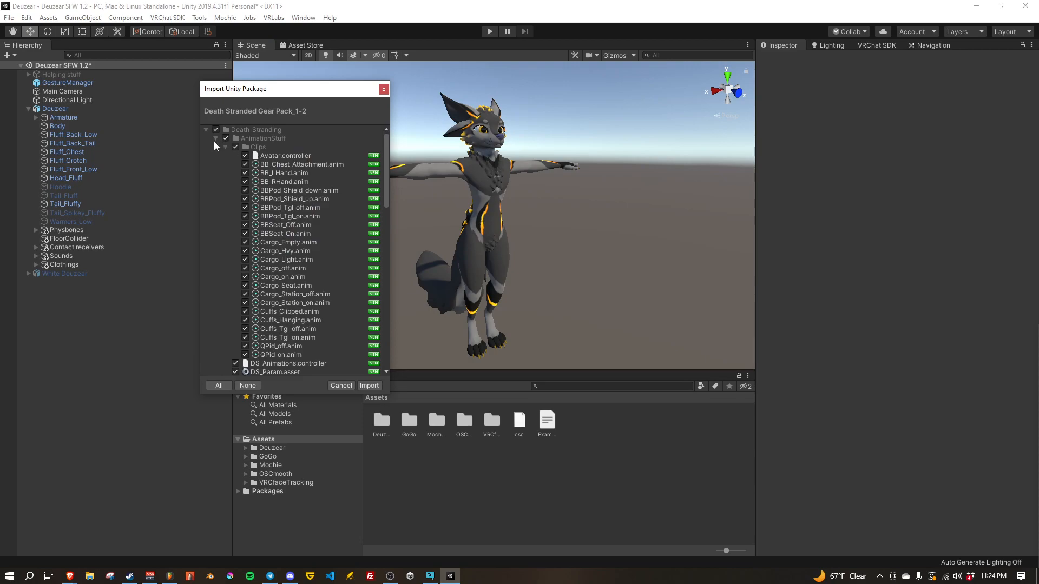
left_click(224, 147)
scroll(225, 233, "down", 10)
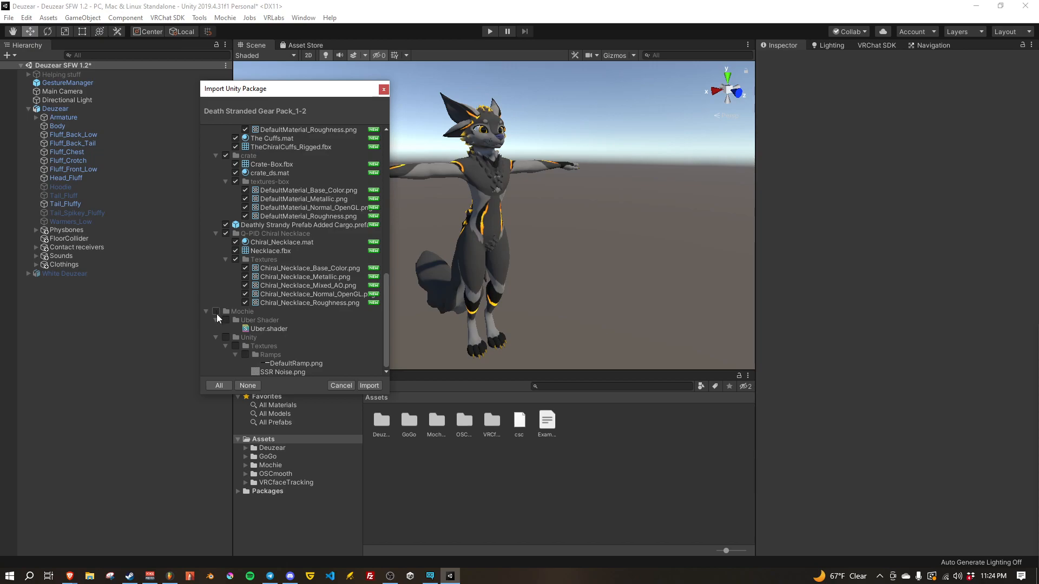
left_click(369, 386)
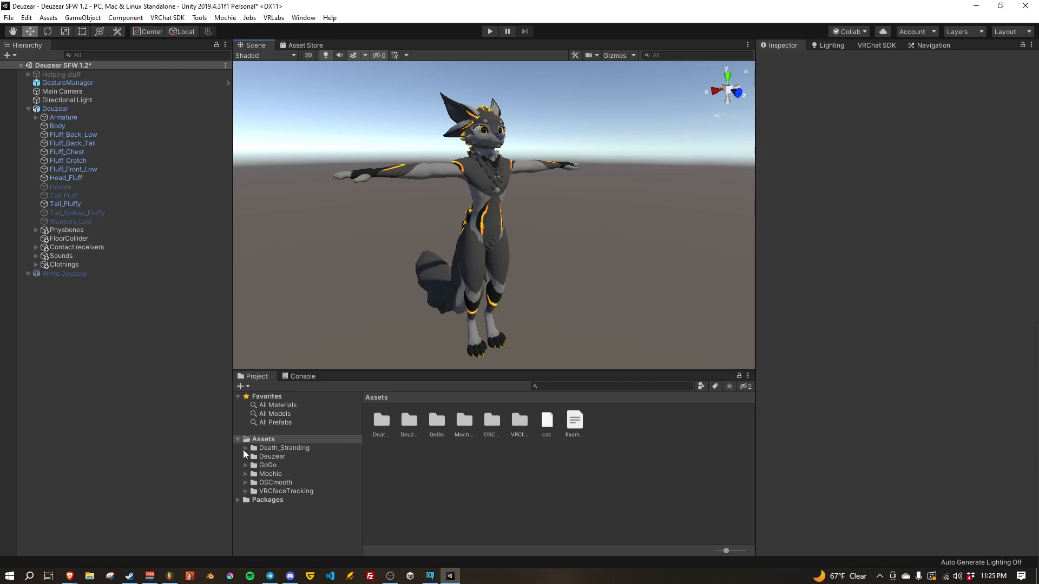
Step: Open the Death_Stranding asset folder and examine its subfolders, from AnimationStuff through Q-PID Chiral Necklace
left_click(244, 449)
left_click(284, 448)
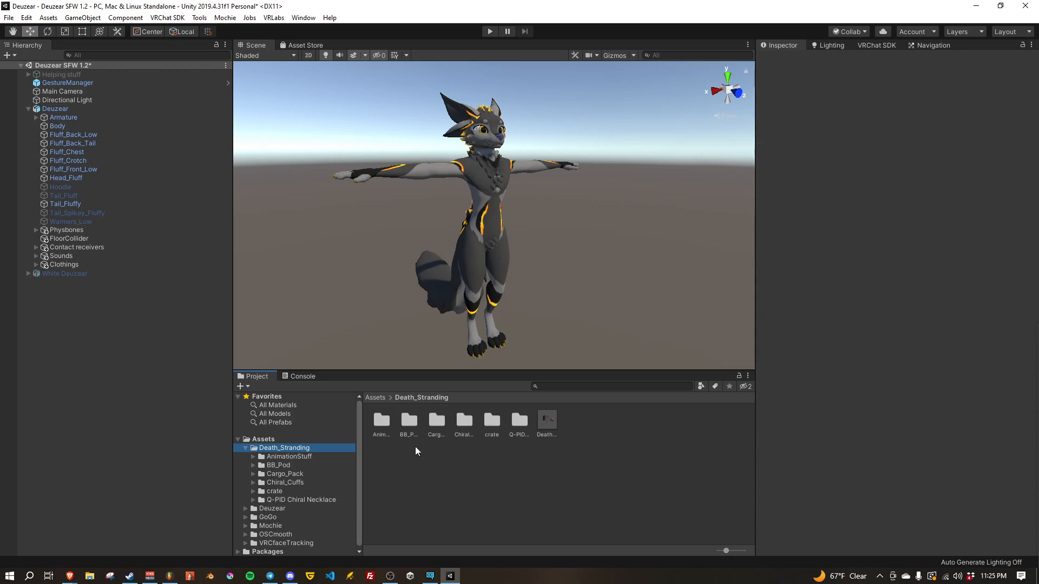
left_click(392, 428)
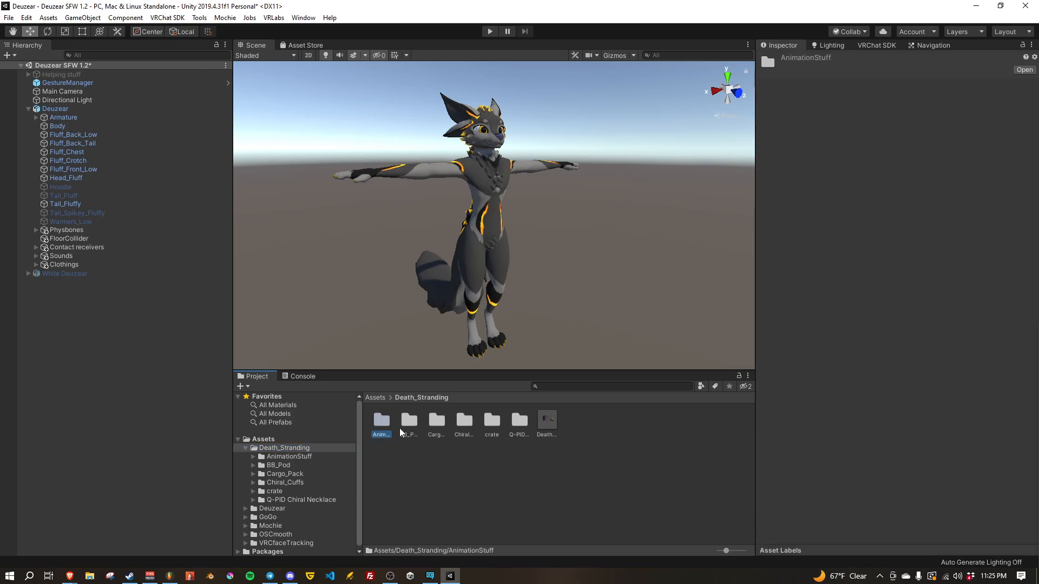
left_click(414, 425)
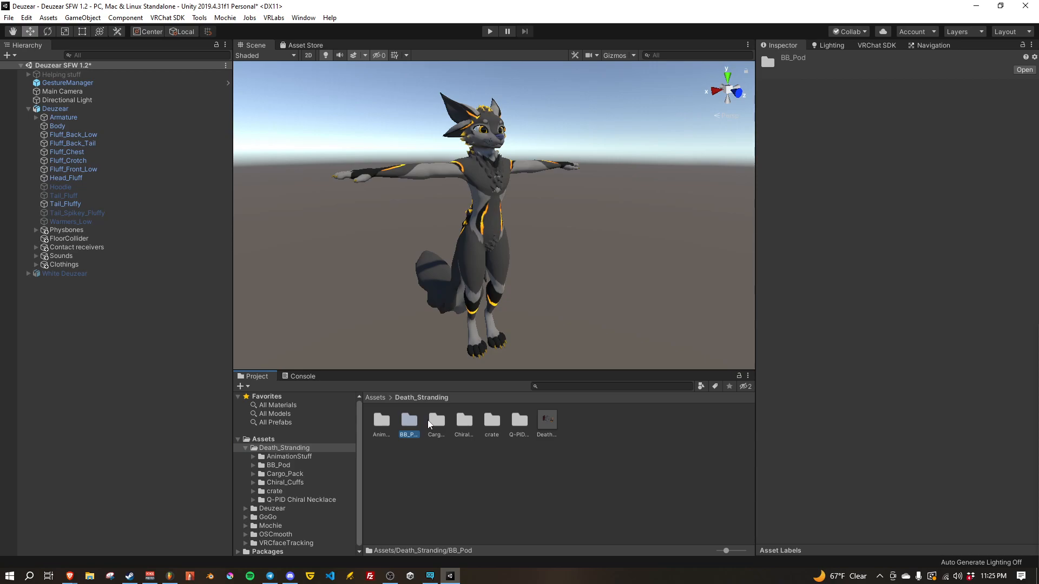
left_click(436, 425)
left_click(463, 427)
left_click(497, 427)
left_click(520, 426)
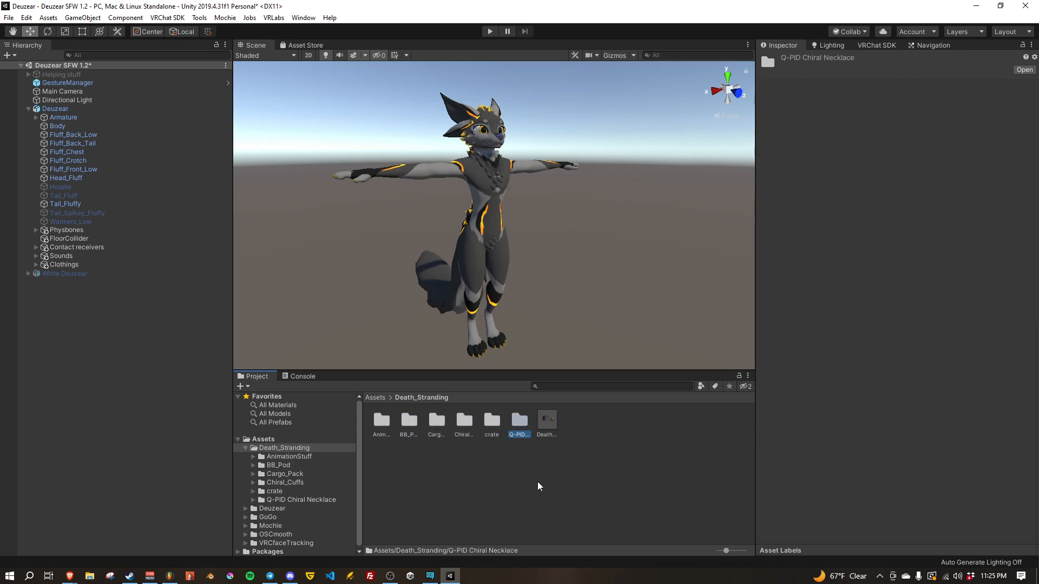
Step: Place the Deathly Strandy Prefab Added Cargo prefab under the Deuzear avatar and unpack it completely
left_click(545, 422)
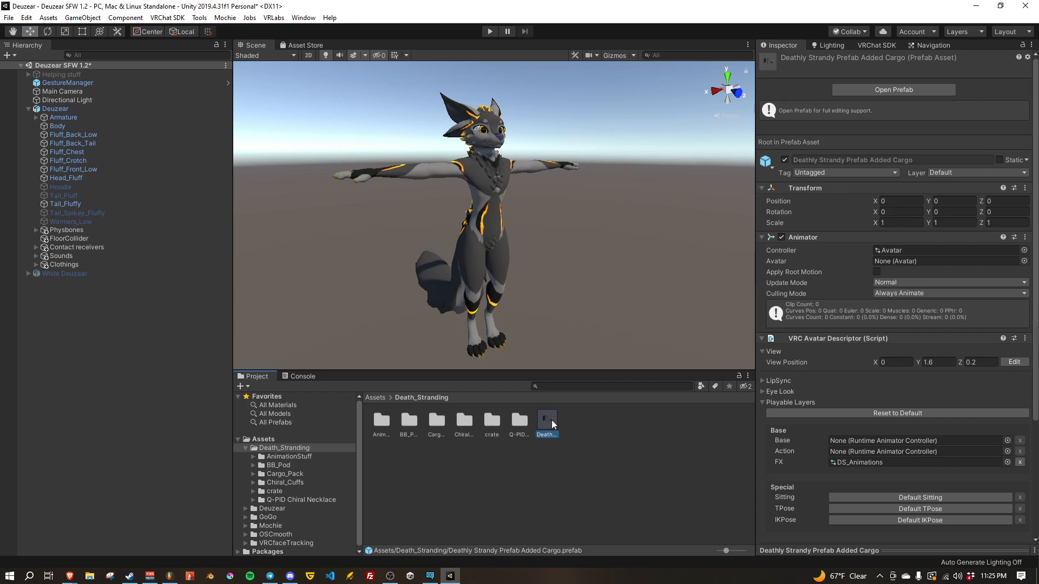
left_click_drag(547, 421, 54, 108)
left_click(36, 274)
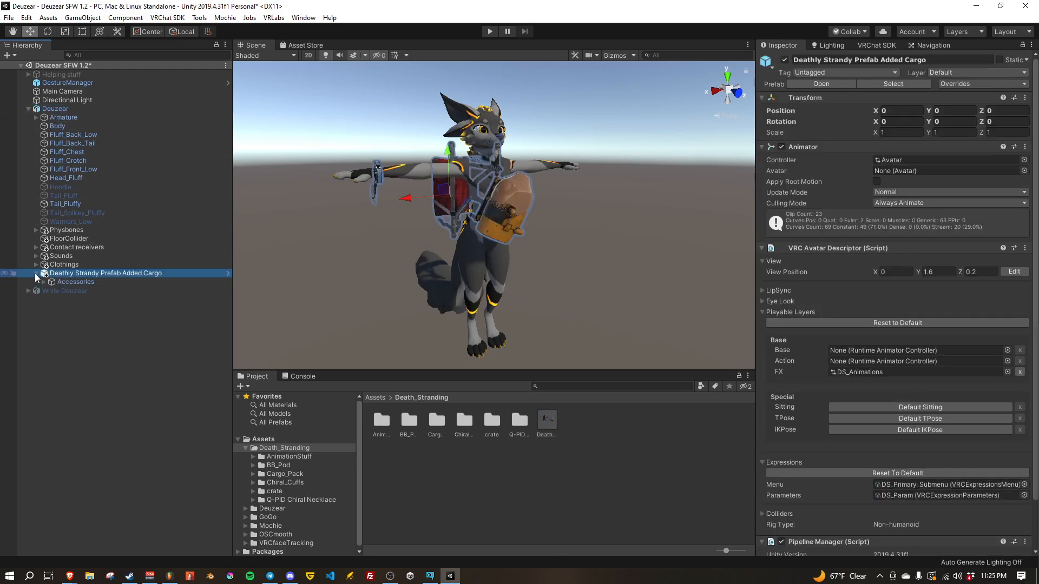
left_click(73, 281)
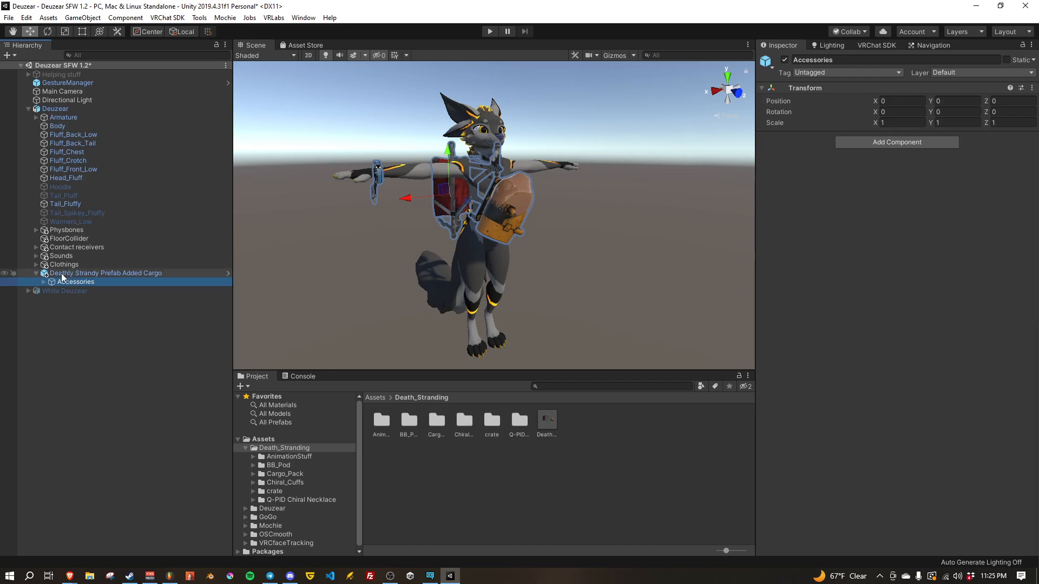
right_click(73, 275)
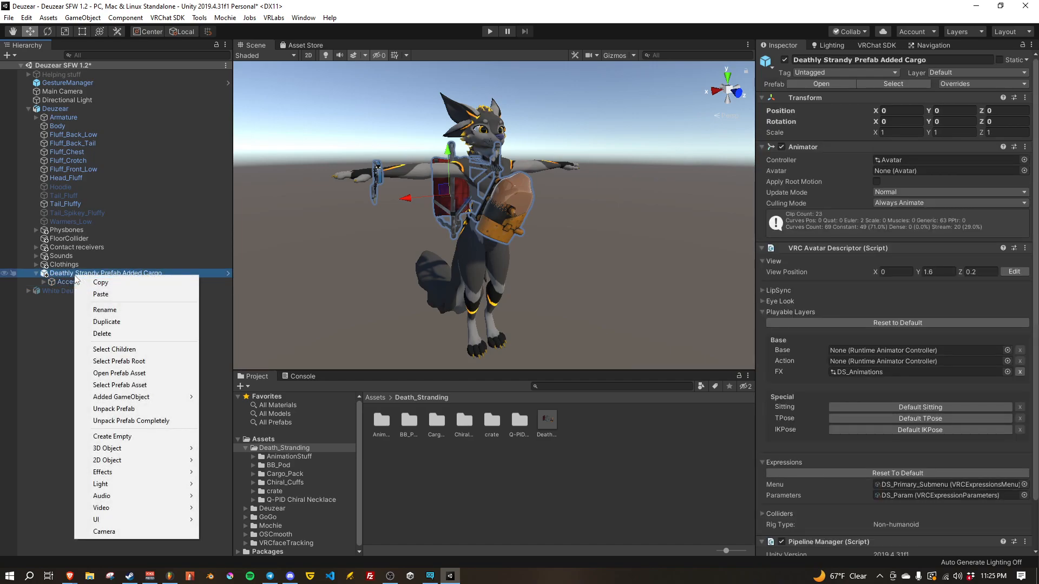
left_click(130, 421)
Step: Move the Accessories object directly under Deuzear and delete the emptied Deathly Strandy Prefab Added Cargo object
left_click_drag(77, 282, 56, 113)
left_click(73, 274)
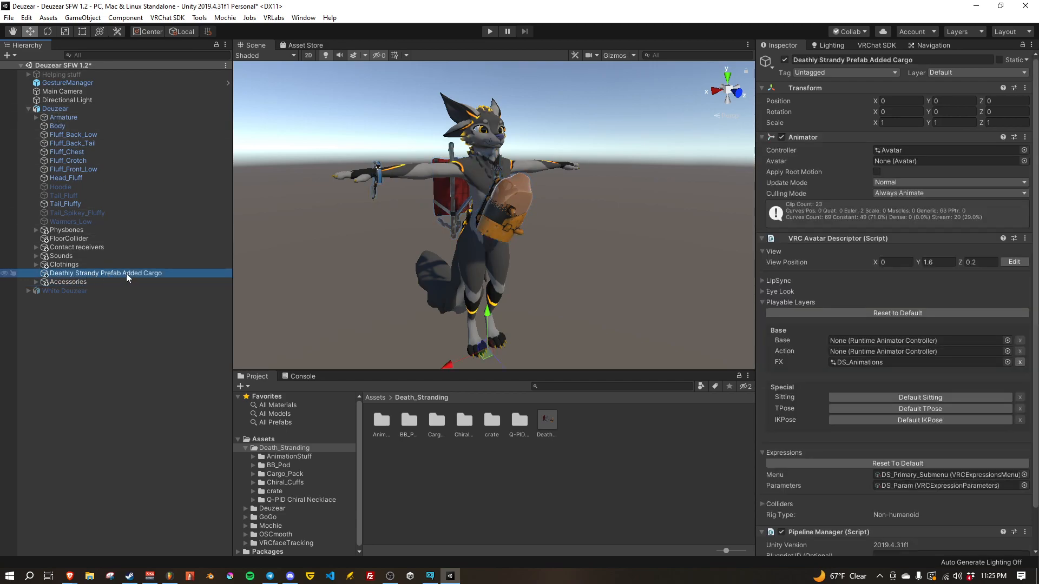
key("Delete")
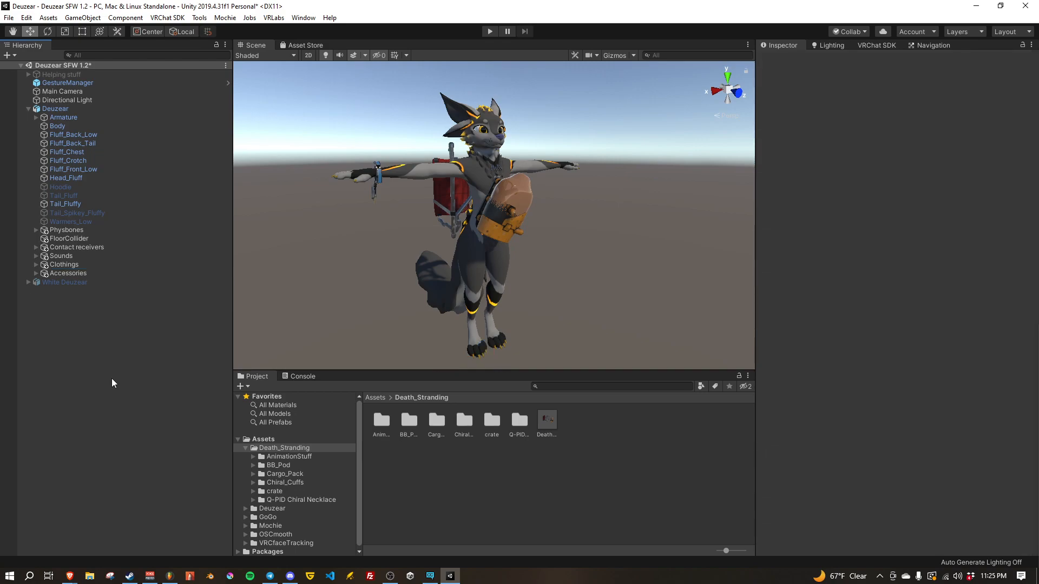
Step: Expand Accessories and its Stranded_Death group, and examine the target objects from Neck_Tar to BBPod_Righthand
left_click(99, 270)
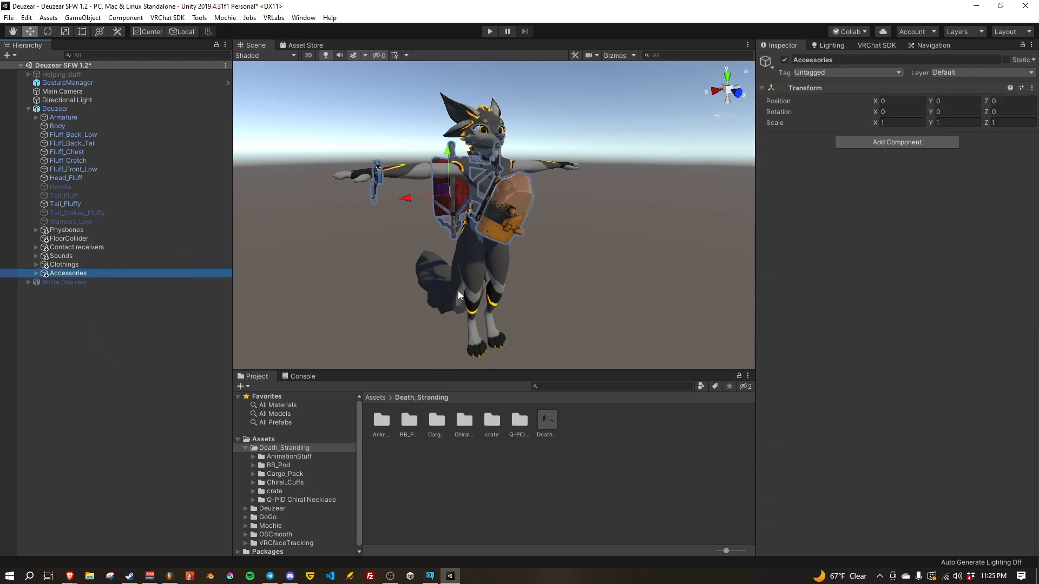
left_click(35, 273)
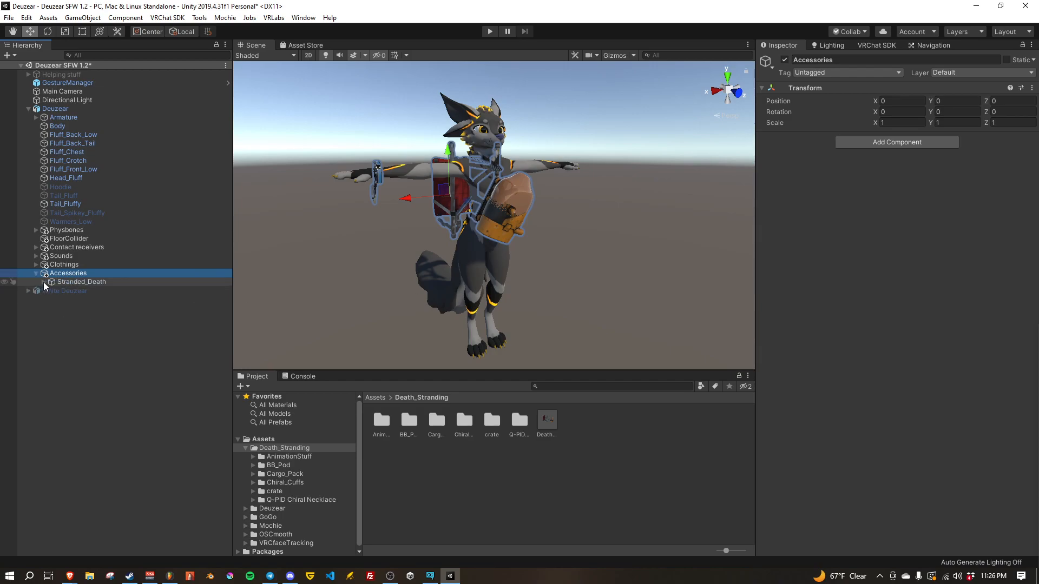
left_click(45, 283)
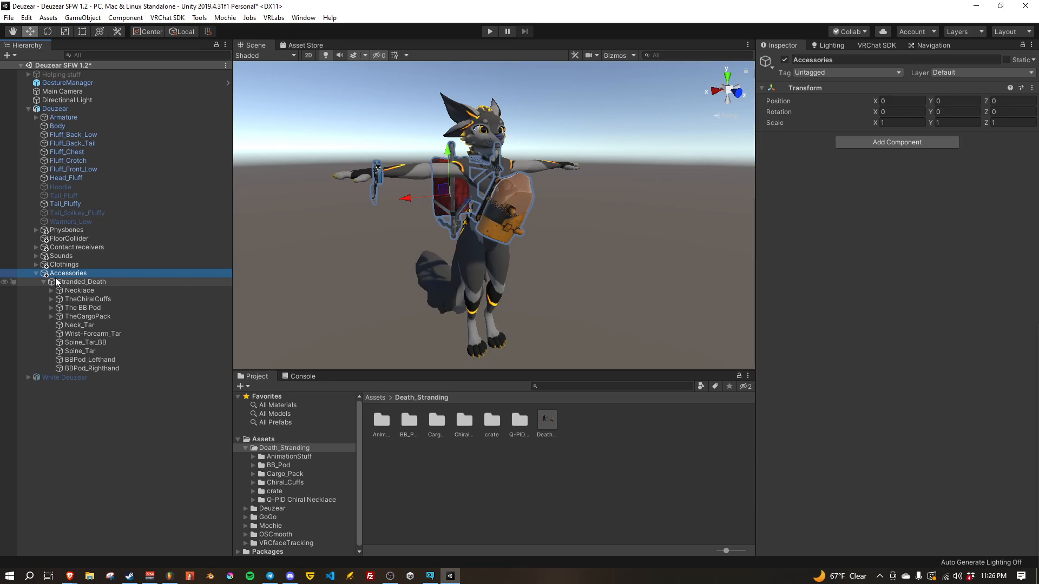
left_click(43, 282)
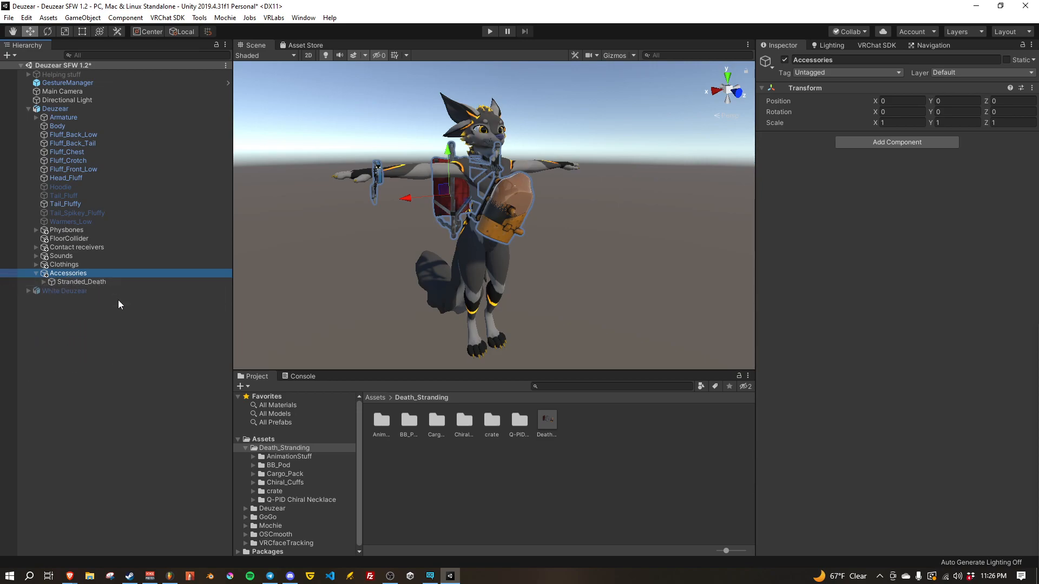
left_click(44, 281)
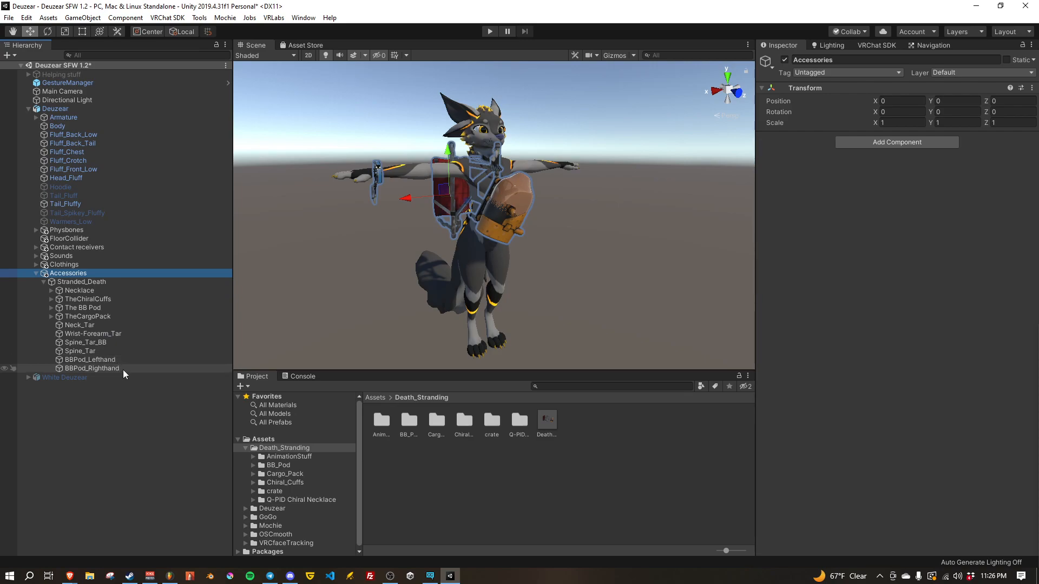
left_click(75, 325)
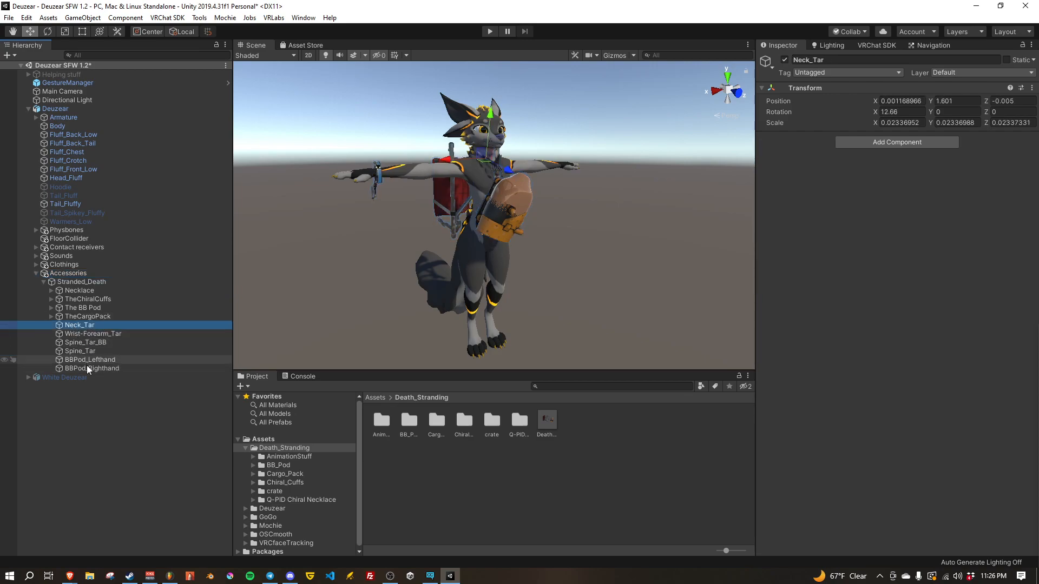
left_click(87, 368, "shift")
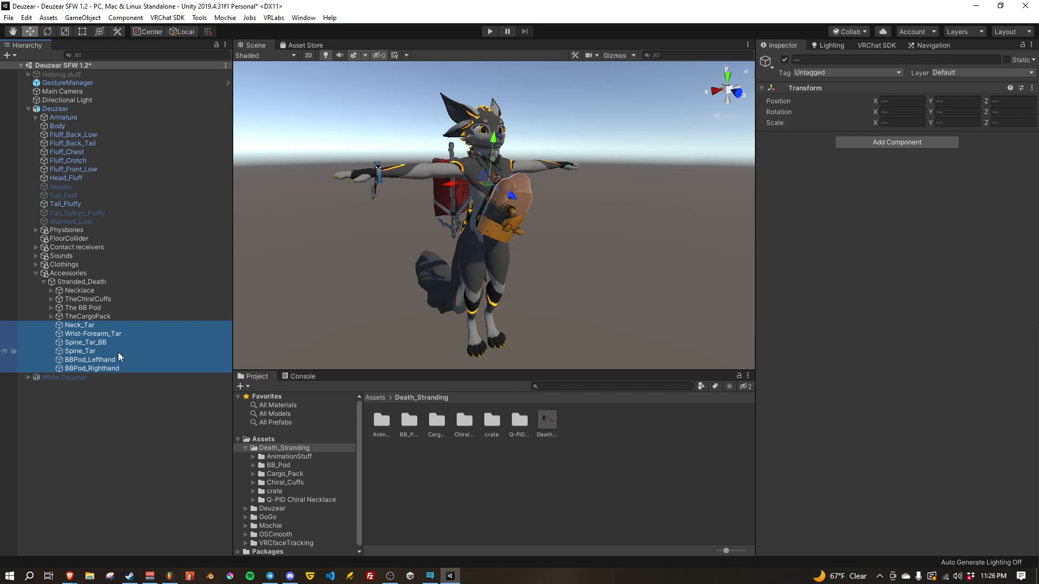
left_click(105, 447)
Step: With Accessories selected, set the tool handle to Pivot position and Global orientation
mouse_move(414, 317)
right_mouse_down()
mouse_move(414, 307)
mouse_move(398, 312)
right_mouse_up()
left_click(68, 274)
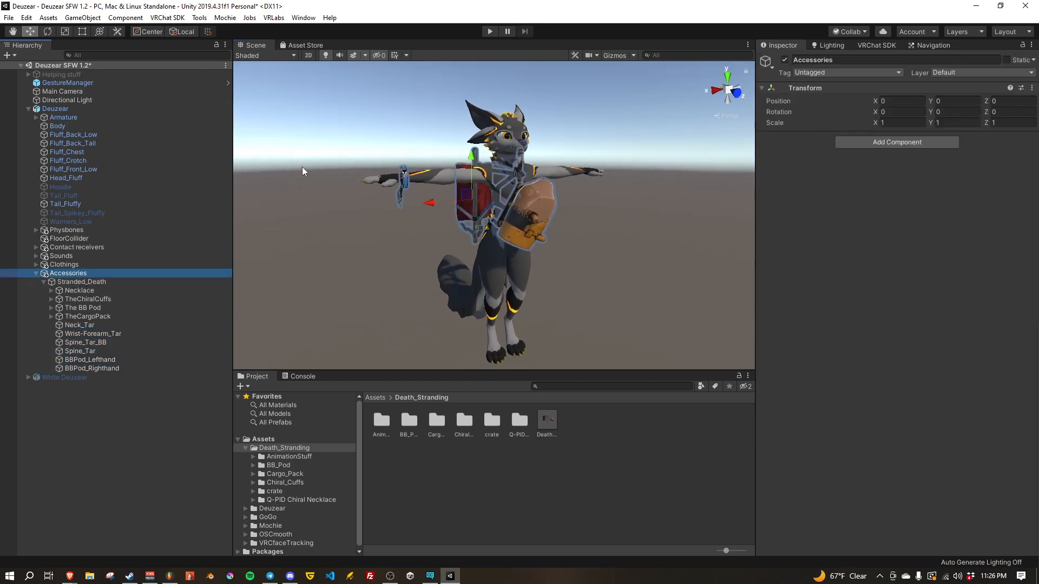
left_click(183, 33)
left_click(152, 32)
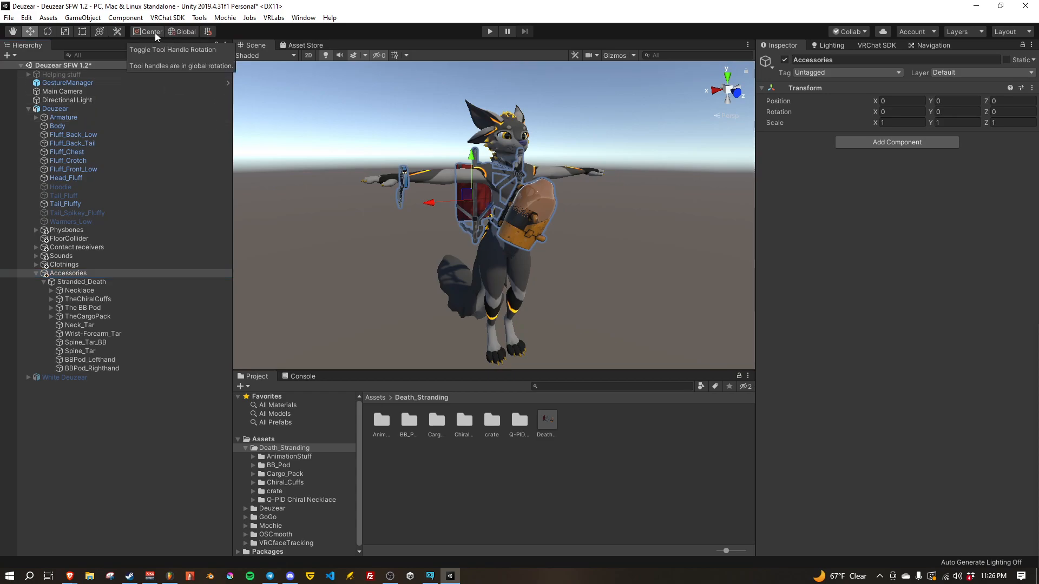
left_click(183, 32)
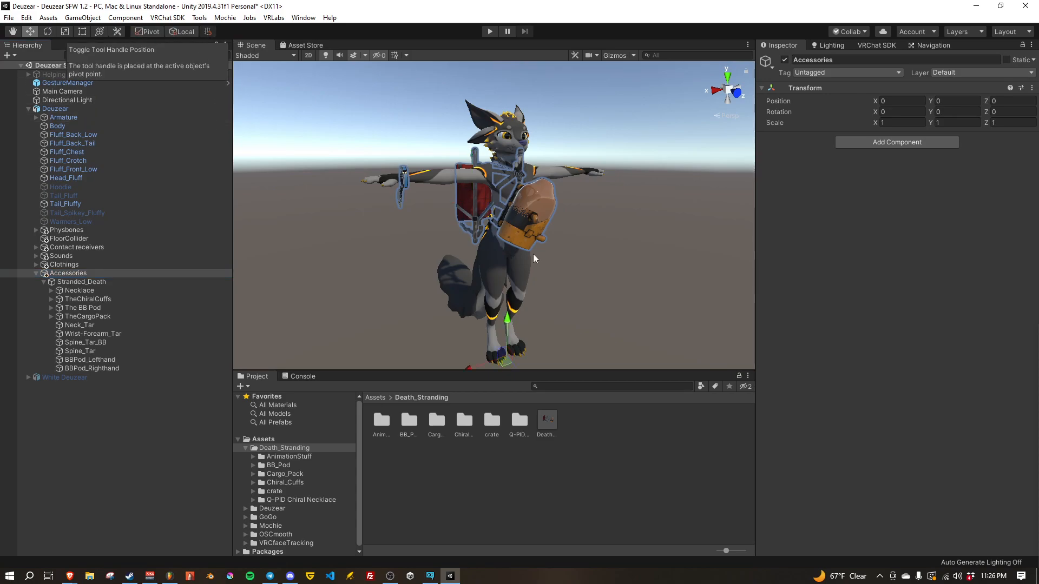
left_click(182, 31)
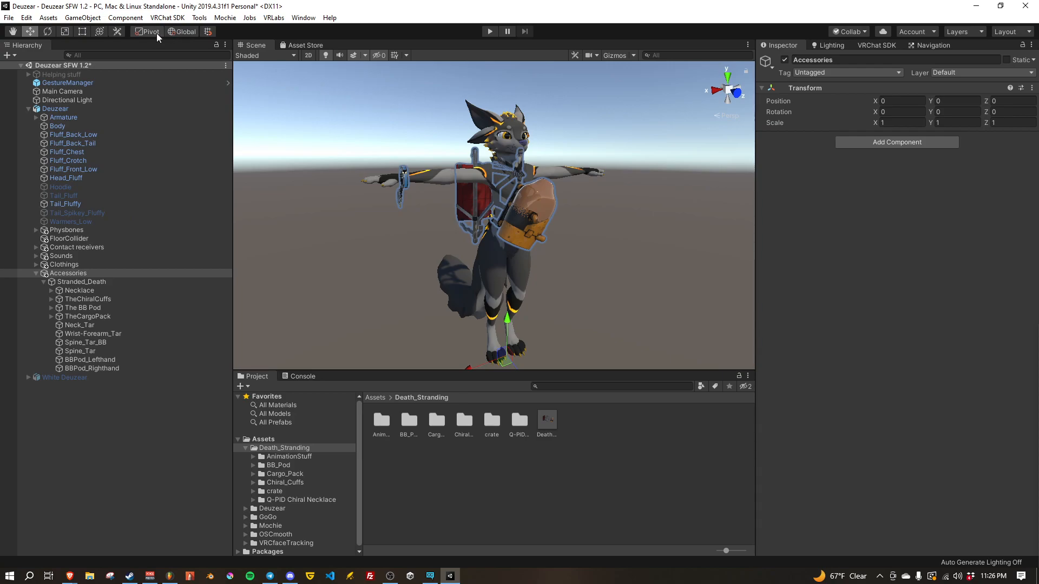
Step: Try moving the Wrist-Forearm_Tar target along the avatar's arm to X position 0.719
right_click_drag(555, 229, 389, 254)
key("w")
key("d")
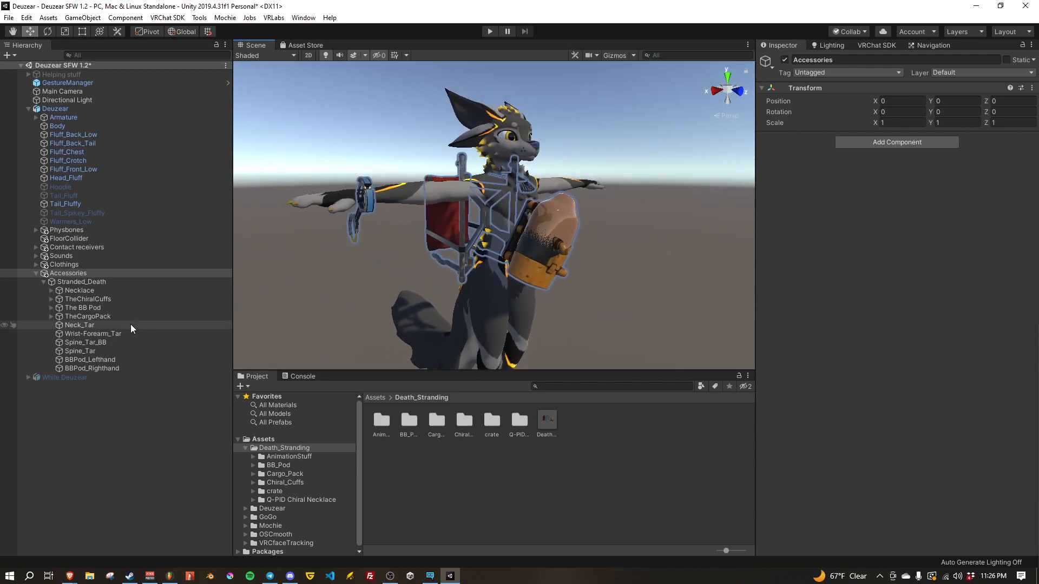
left_click(90, 325)
left_click(94, 333)
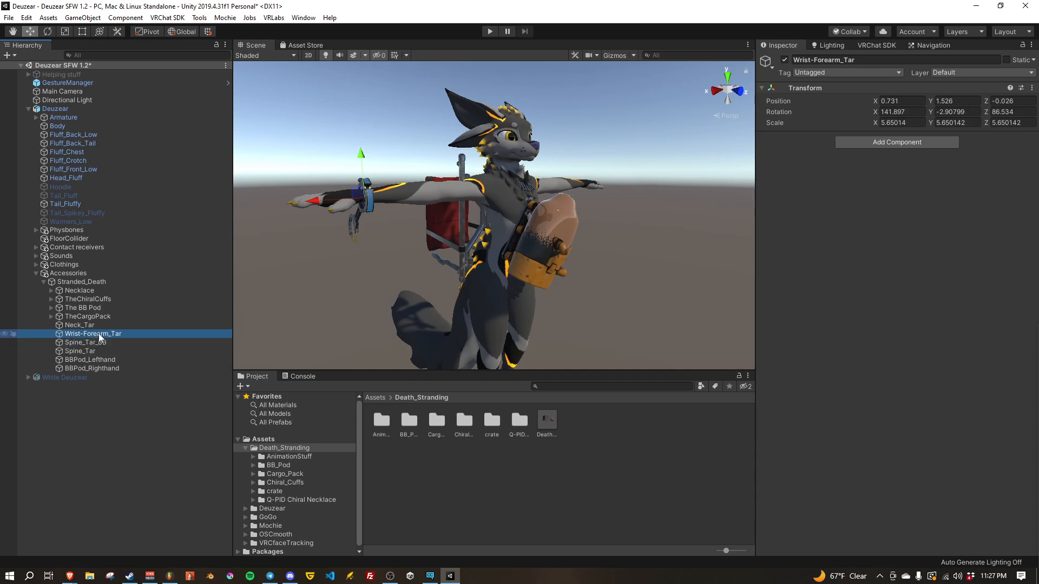
key("w")
mouse_move(403, 238)
right_mouse_down()
mouse_move(379, 227)
mouse_move(397, 227)
right_mouse_up()
left_click_drag(395, 189, 373, 202)
right_click_drag(447, 285, 462, 268)
key("s")
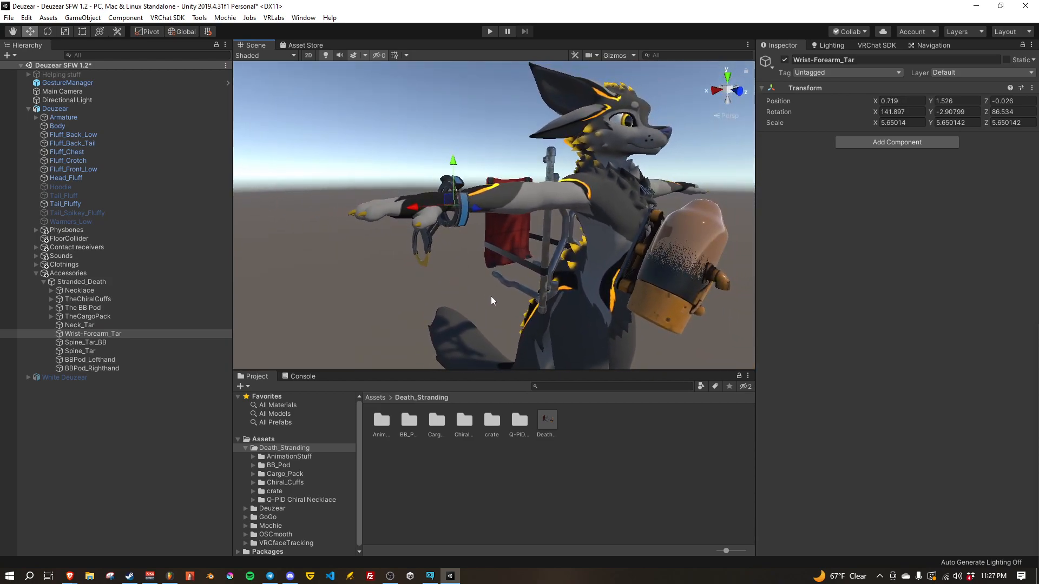
Step: Undo the Wrist-Forearm_Tar move and inspect the Parent Constraint linking TheChiralCuffs to that target
left_click(75, 325)
left_click(83, 335)
right_click_drag(453, 284, 483, 280)
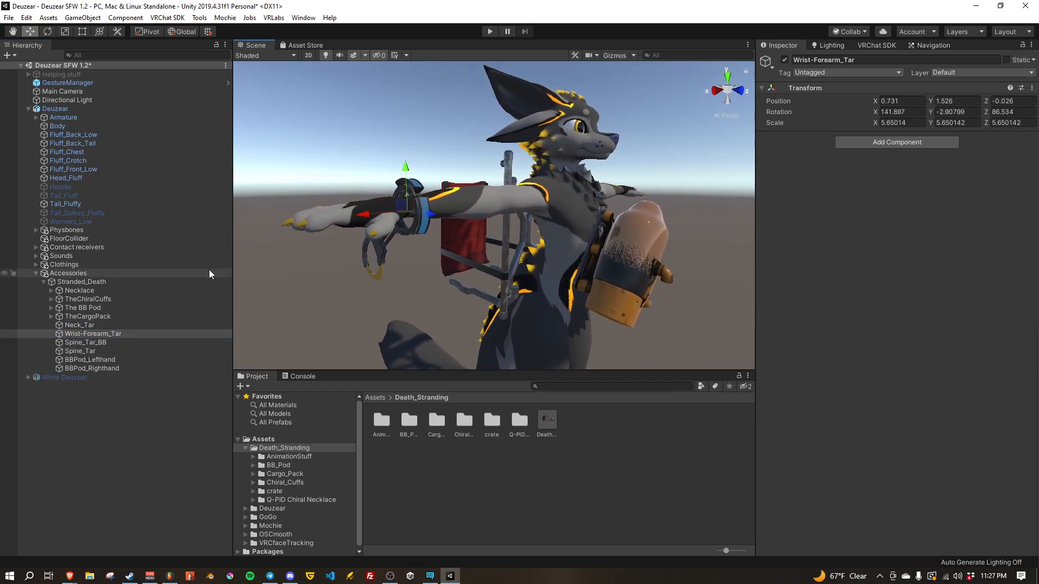
left_click(82, 300)
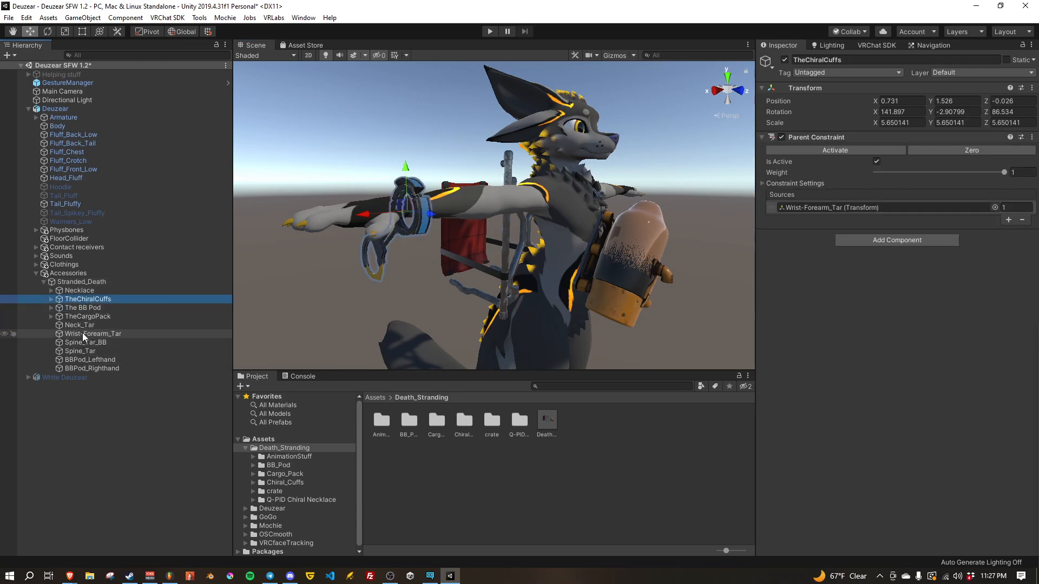
left_click(96, 334)
right_click_drag(512, 266, 417, 234)
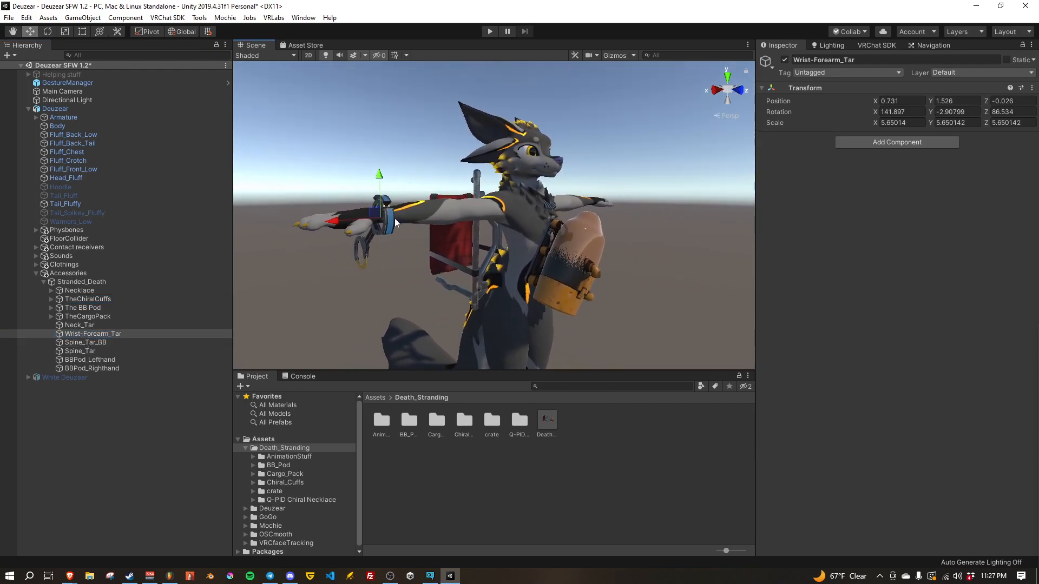
Step: Try moving the Spine_Tar_BB and Wrist-Forearm_Tar targets away from the body, undoing each move
mouse_move(475, 255)
right_mouse_down()
mouse_move(496, 271)
mouse_move(482, 263)
right_mouse_up()
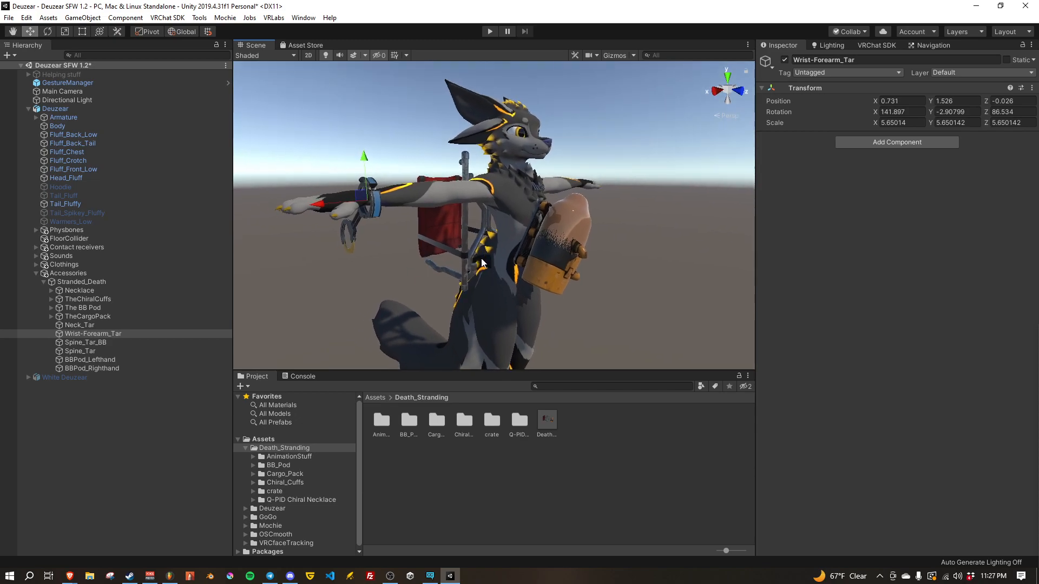
left_click(88, 343)
left_click_drag(566, 244, 625, 226)
key("ctrl+z")
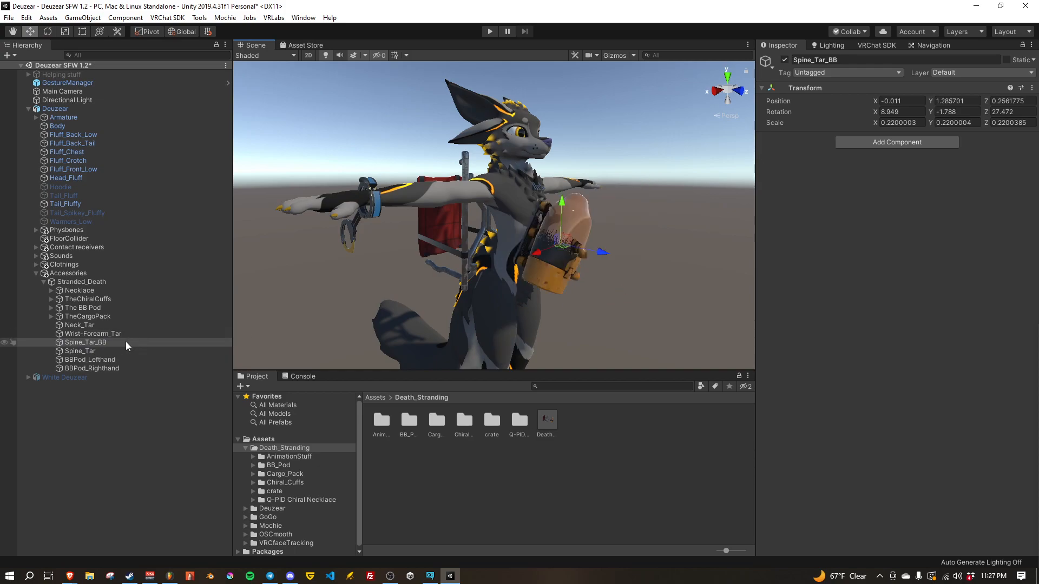
left_click(83, 333)
left_click_drag(339, 196, 386, 153)
key("ctrl+z")
Step: Enable Lock in the constraint settings of TheChiralCuffs' Parent Constraint, and collapse those settings
left_click(84, 299)
left_click(788, 183)
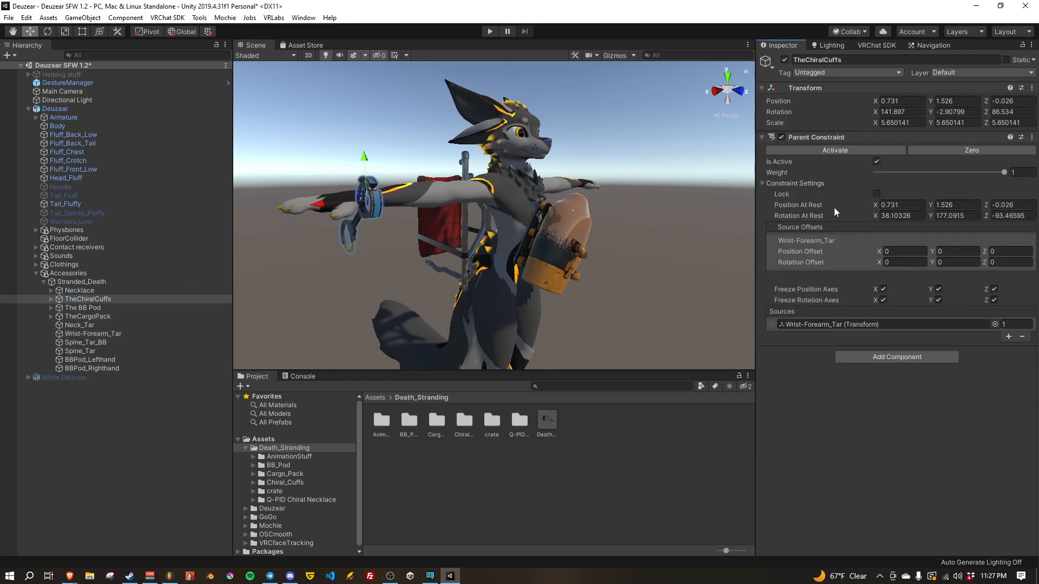
left_click(877, 195)
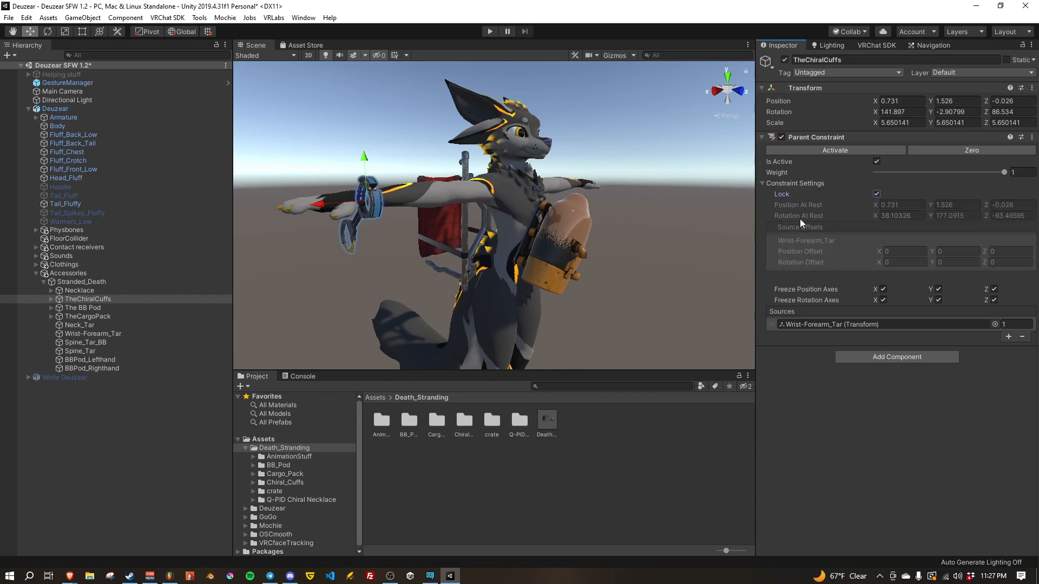
left_click(760, 183)
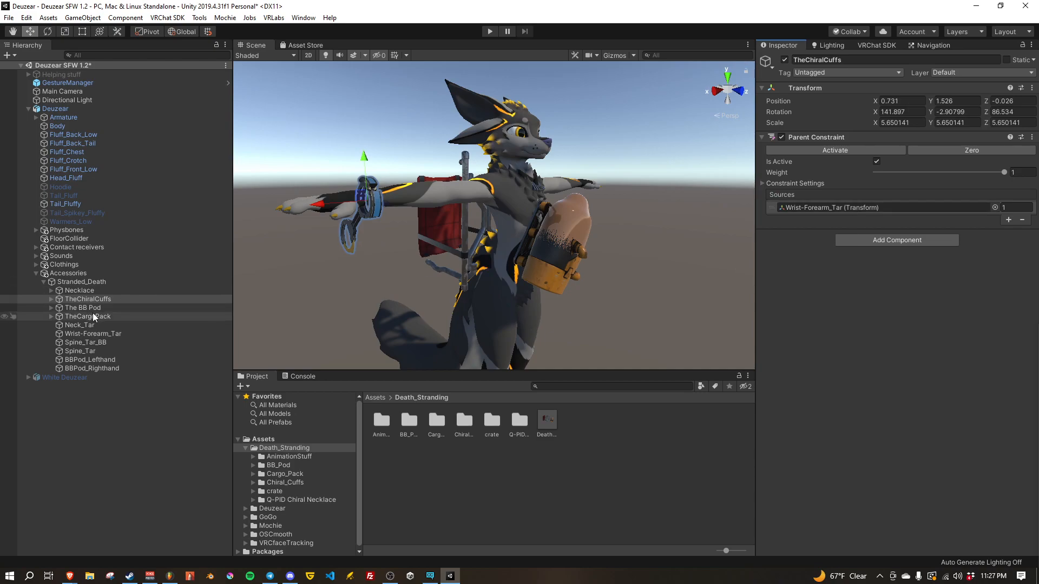
Step: Try moving the Wrist-Forearm_Tar target off the forearm and undo the move
left_click(87, 334)
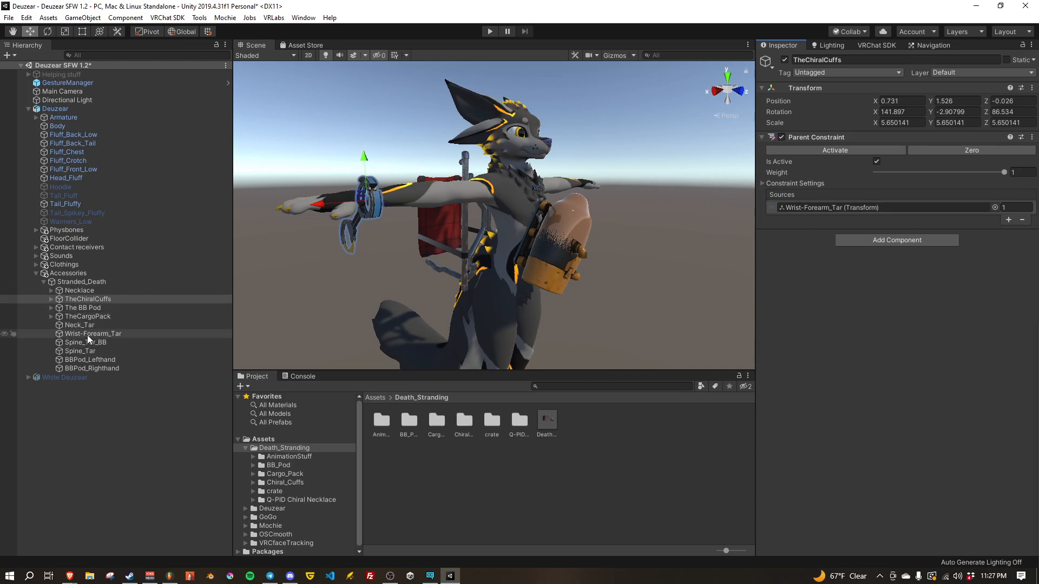
left_click_drag(362, 271, 457, 264, "alt")
right_click_drag(457, 263, 444, 249)
key("w")
key("a")
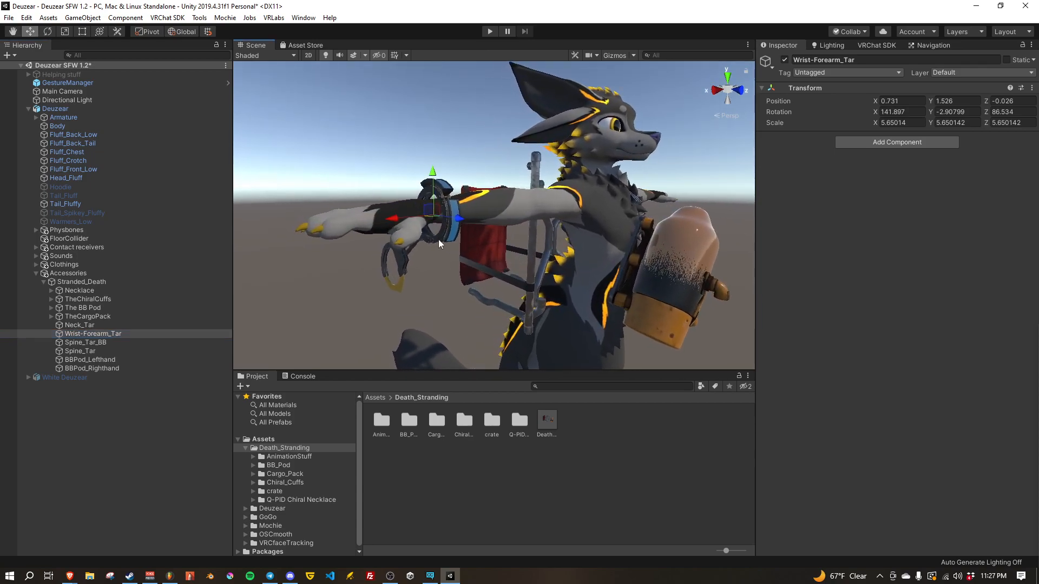
left_click_drag(430, 213, 426, 142)
key("ctrl+z")
Step: Move the Wrist-Forearm_Tar target along the avatar's forearm toward the elbow to X position 0.693
right_click_drag(445, 281, 465, 262)
key("d")
key("s")
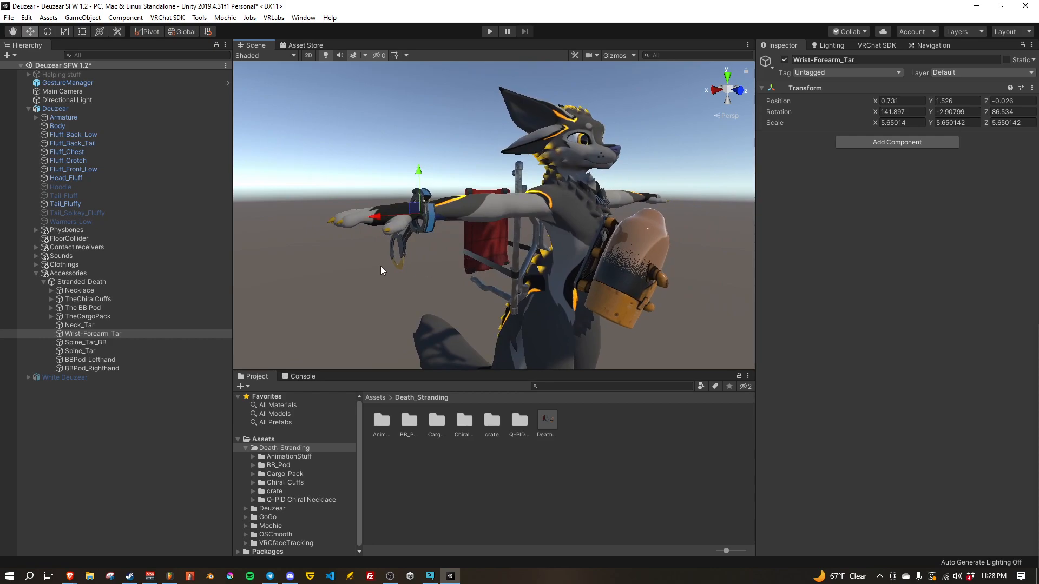
left_click_drag(380, 216, 429, 230)
scroll(294, 329, "up", 2)
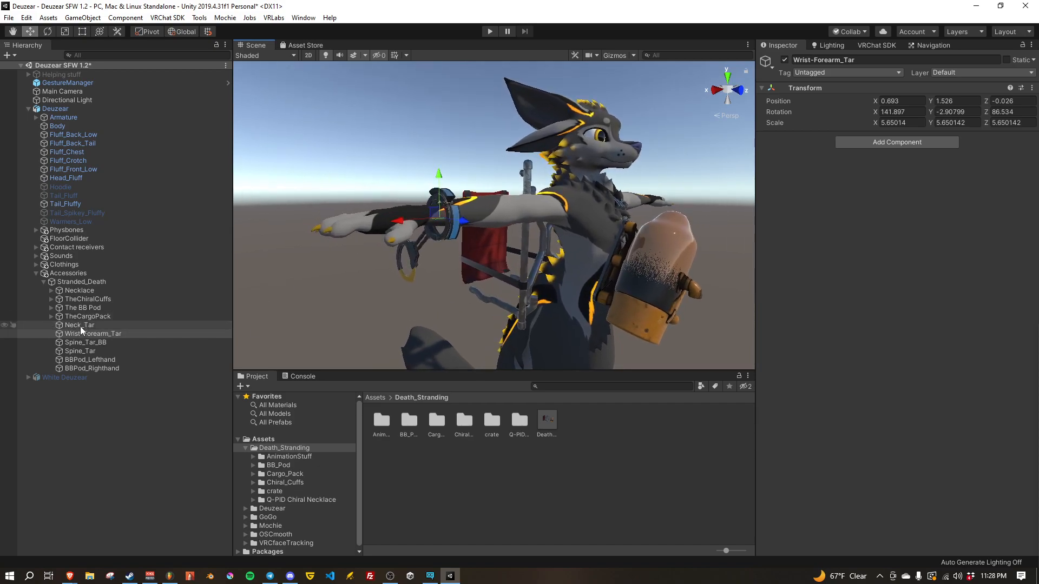
Step: Scale TheChiralCuffs down uniformly so the cuff fits closer around the forearm, and return to the Move tool
left_click(83, 300)
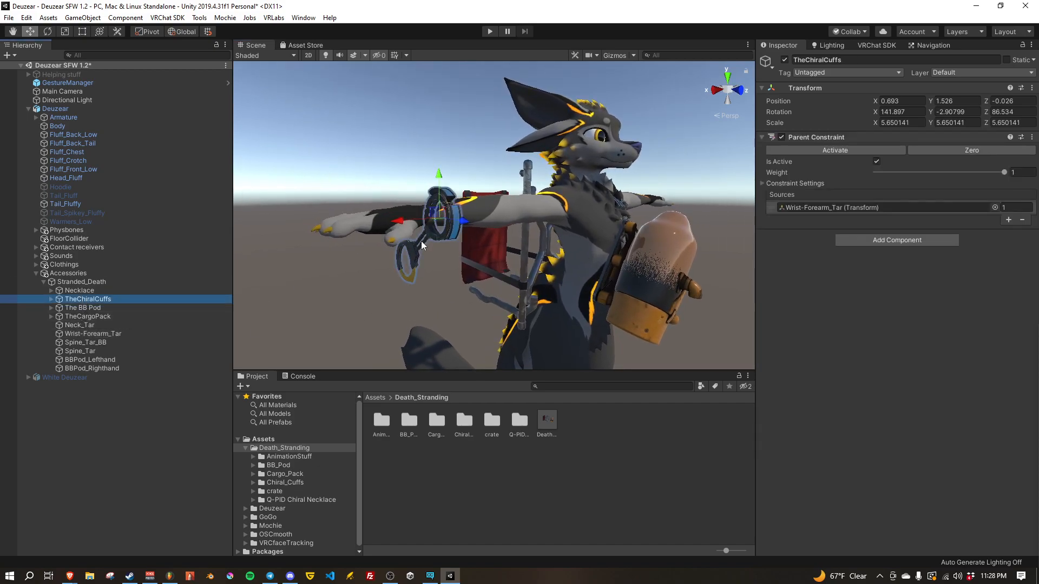
key("r")
left_click_drag(442, 217, 433, 217)
key("w")
mouse_move(470, 250)
right_mouse_down()
mouse_move(478, 278)
mouse_move(420, 262)
mouse_move(496, 256)
mouse_move(473, 271)
mouse_move(483, 259)
right_mouse_up()
key("s")
left_click(83, 324)
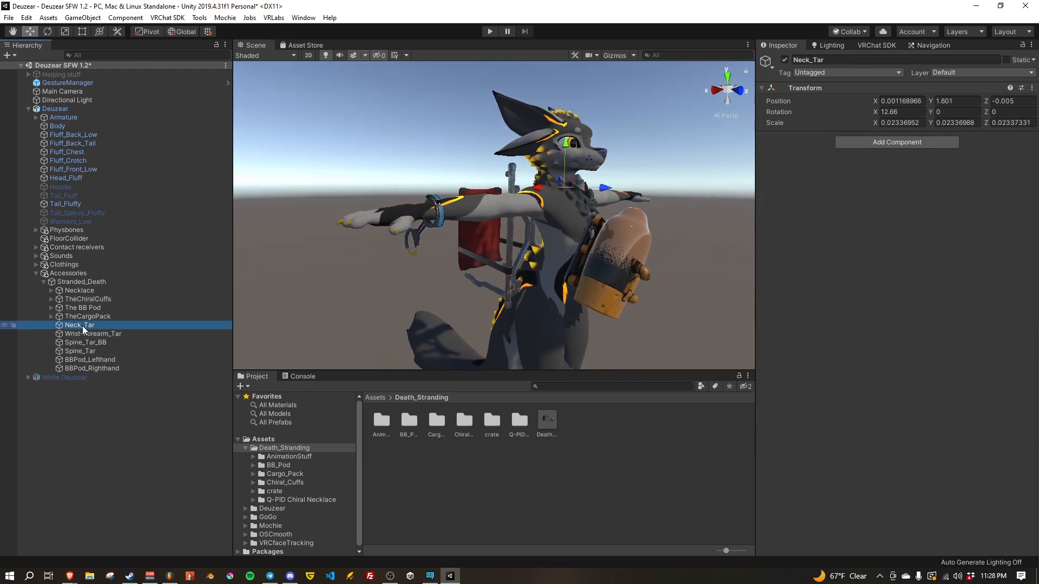
key("d")
mouse_move(535, 328)
right_mouse_down()
mouse_move(573, 325)
mouse_move(464, 342)
mouse_move(453, 328)
mouse_move(693, 324)
mouse_move(482, 330)
mouse_move(554, 321)
right_mouse_up()
key("a")
key("a")
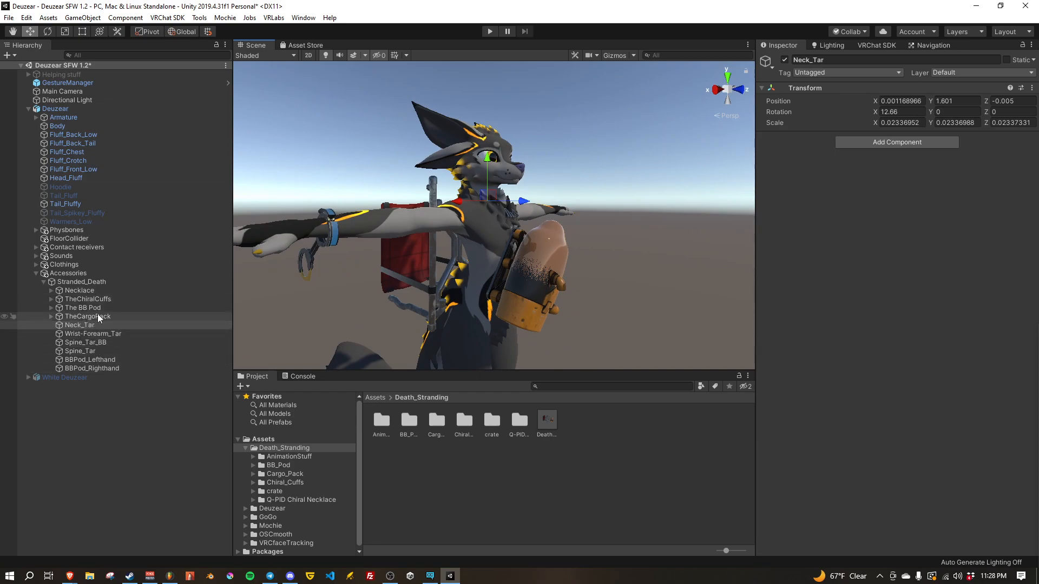
Step: Parent Spine_Tar_BB and Spine_Tar to the armature's Spine bone, and Neck_Tar to its Neck bone
left_click(36, 117)
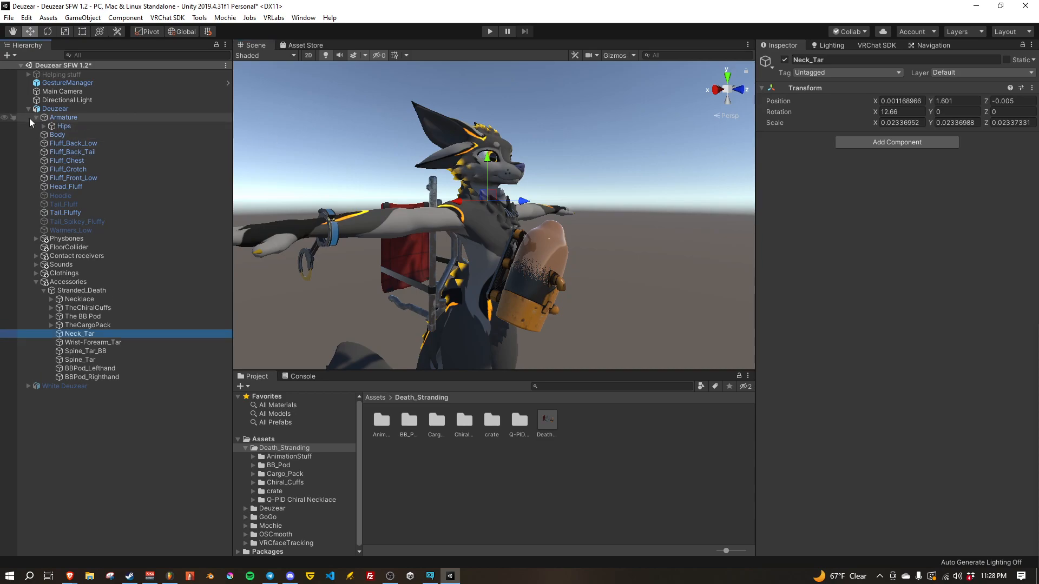
left_click(44, 126)
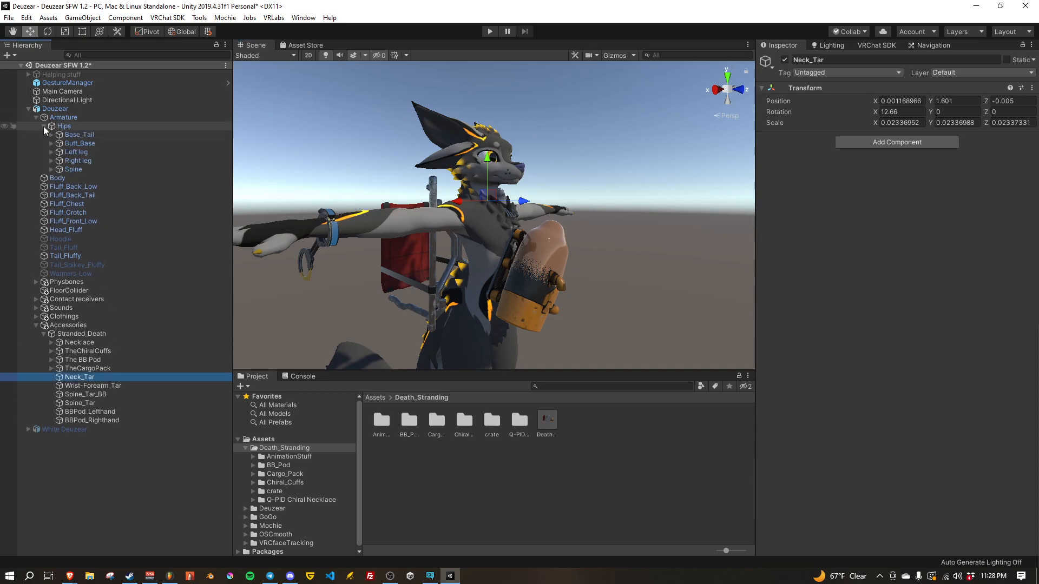
left_click(51, 170)
left_click(73, 169)
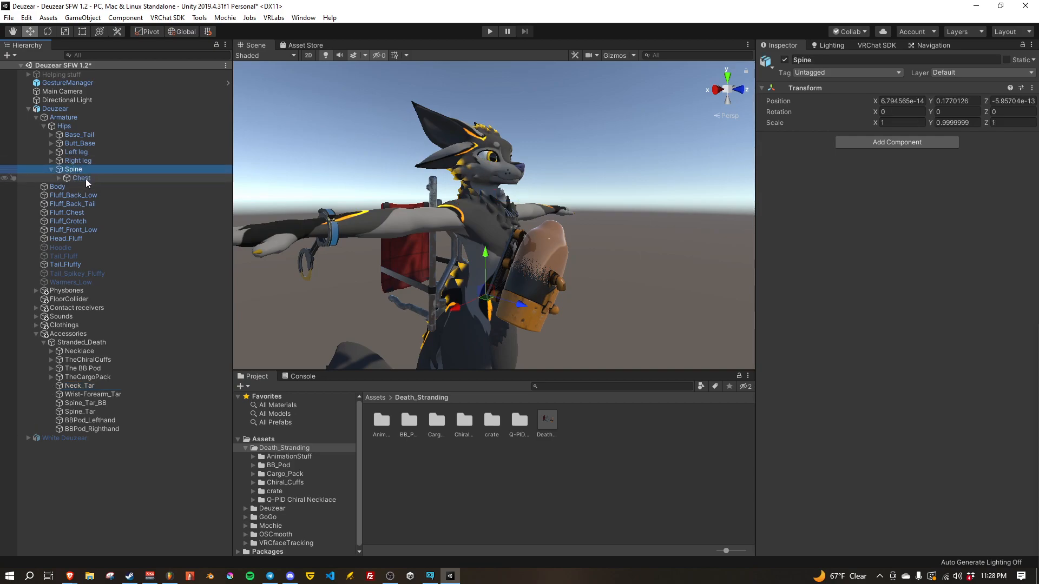
left_click(108, 404)
left_click(83, 412, "shift")
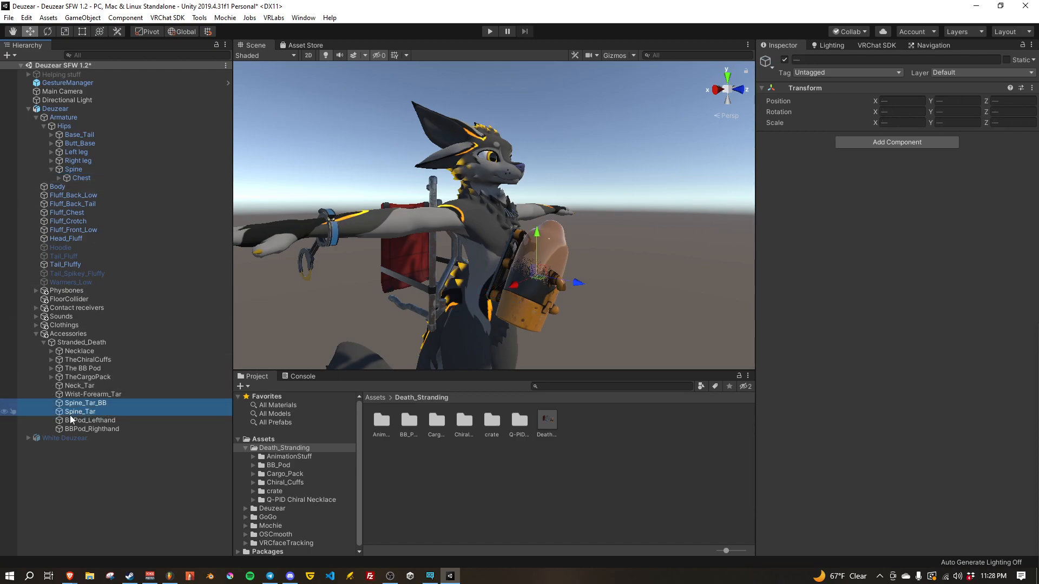
left_click_drag(99, 407, 74, 170)
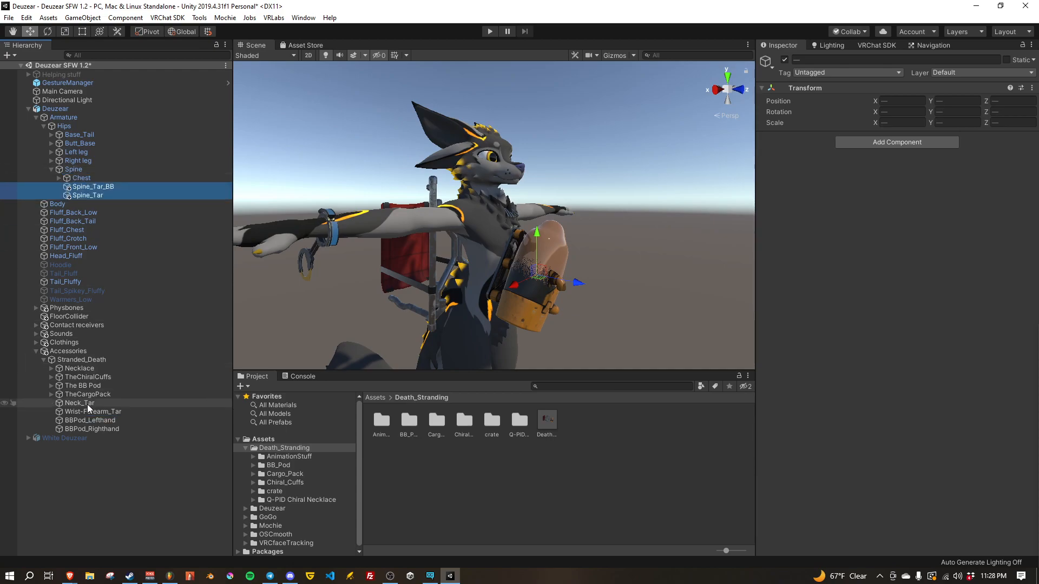
left_click(58, 178)
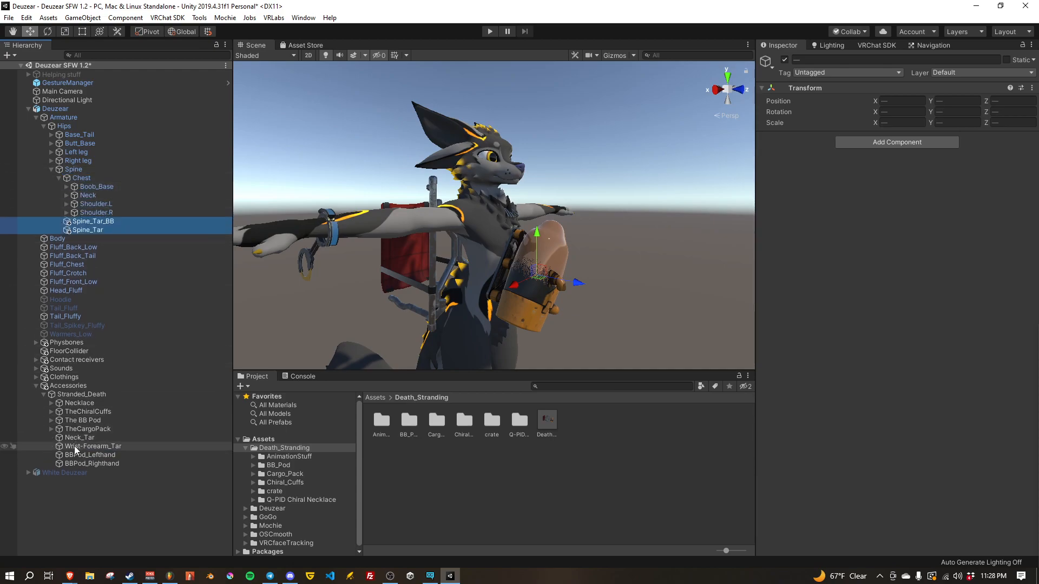
left_click_drag(76, 437, 91, 197)
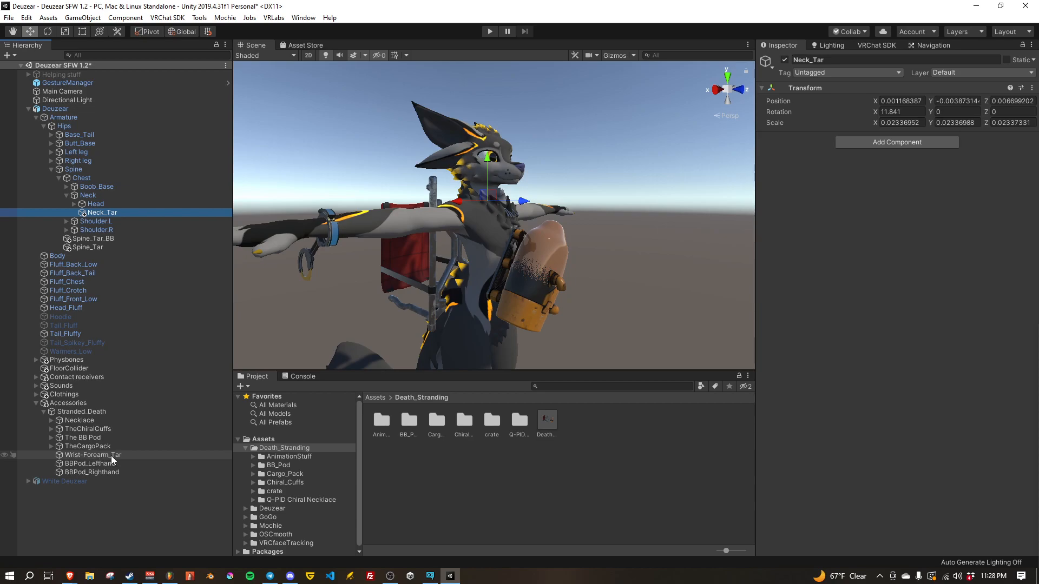
Step: Parent Wrist-Forearm_Tar to the Forearm.R bone beneath Shoulder.R and Upper_arm.R, and check the cuff on the arm
right_click_drag(417, 301, 439, 248)
key("w")
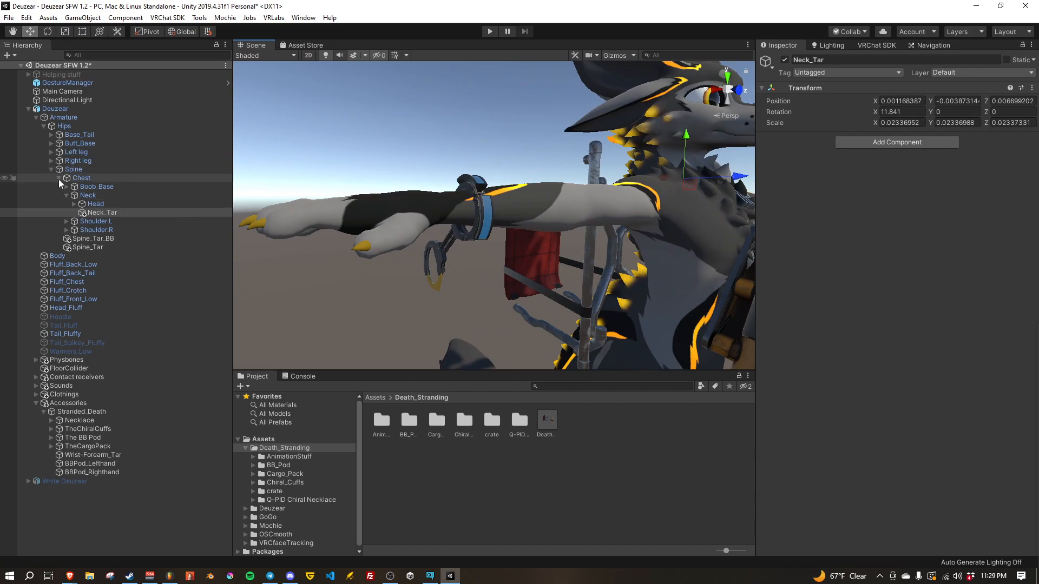
left_click(67, 194)
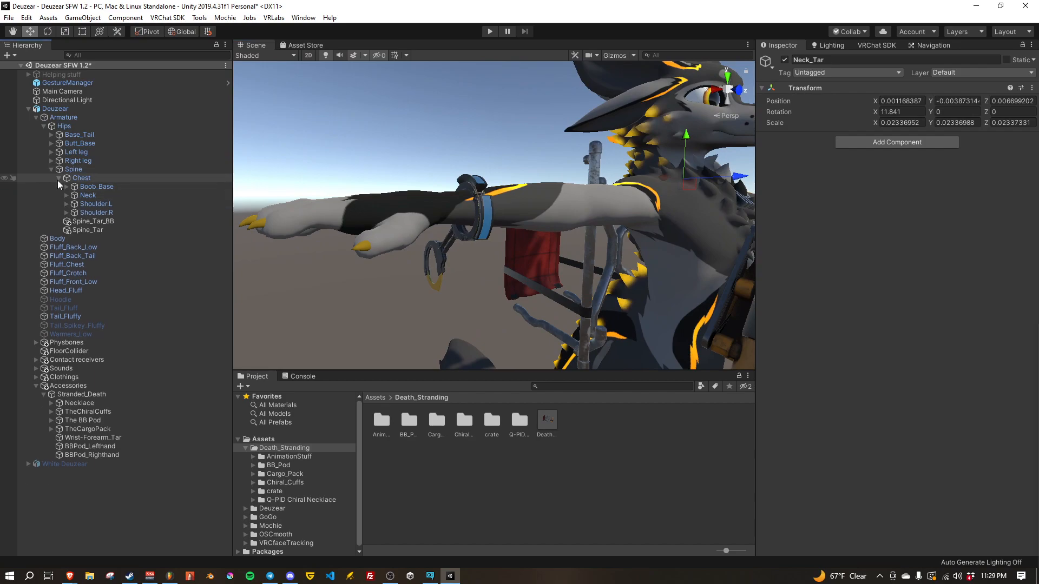
left_click(66, 212)
left_click(74, 220)
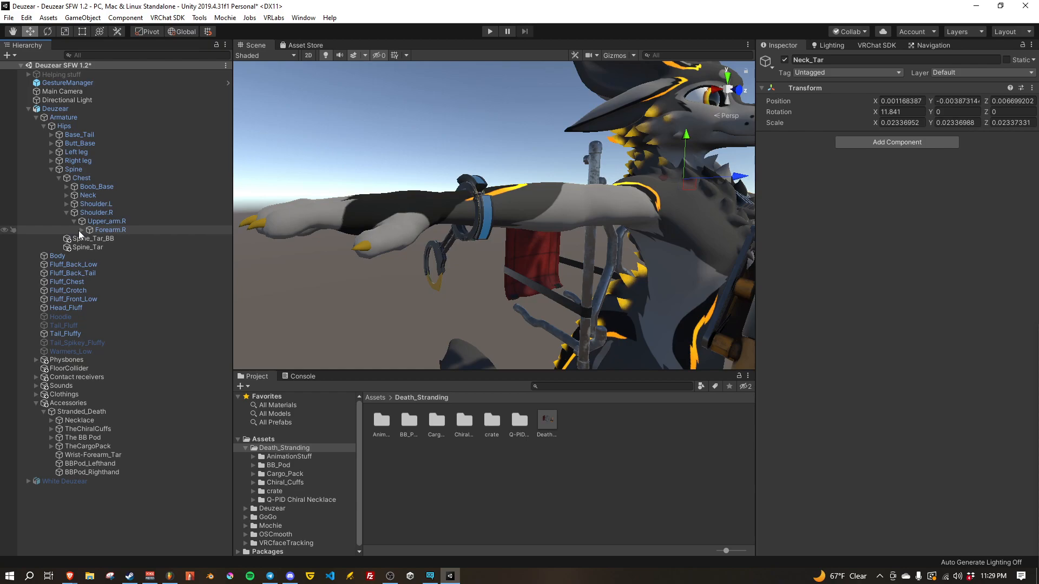
left_click(81, 229)
left_click_drag(79, 469, 122, 233)
right_click_drag(439, 269, 545, 193)
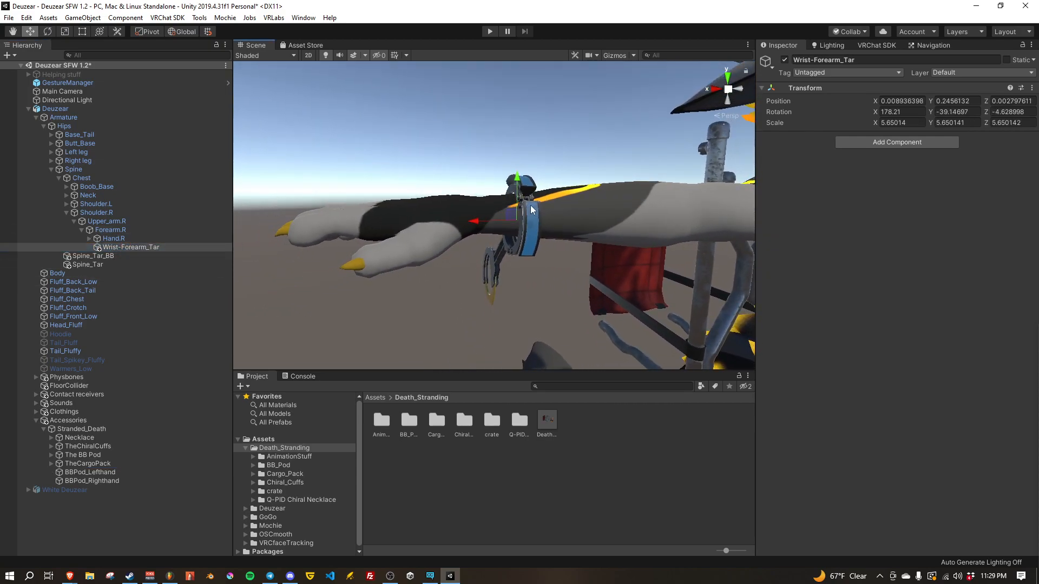
Step: Parent BBPod_Lefthand to the Hand.L bone and BBPod_Righthand to the Hand.R bone
key("s")
right_click_drag(446, 284, 531, 297)
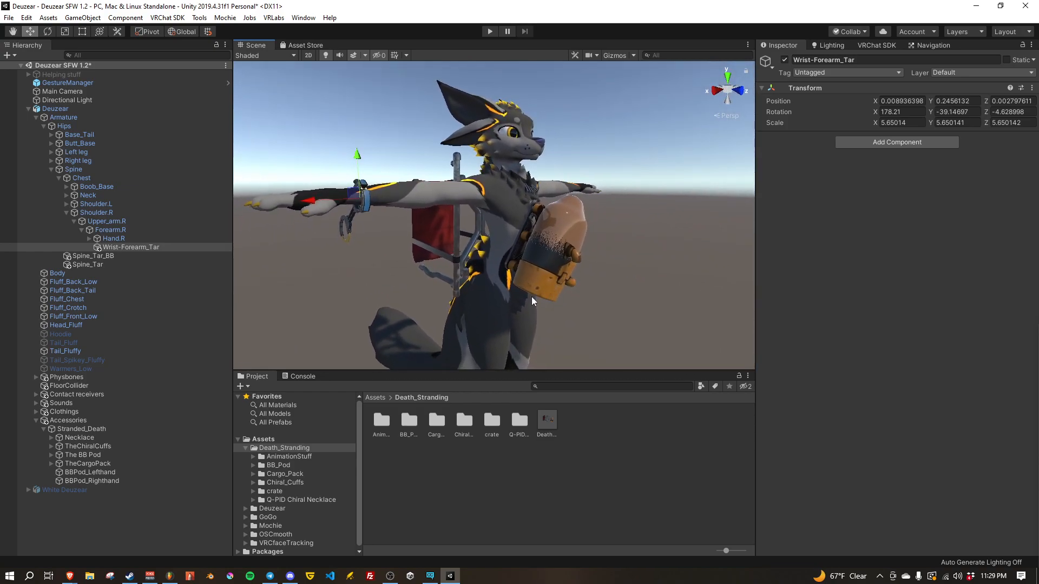
left_click(90, 238)
left_click(66, 203)
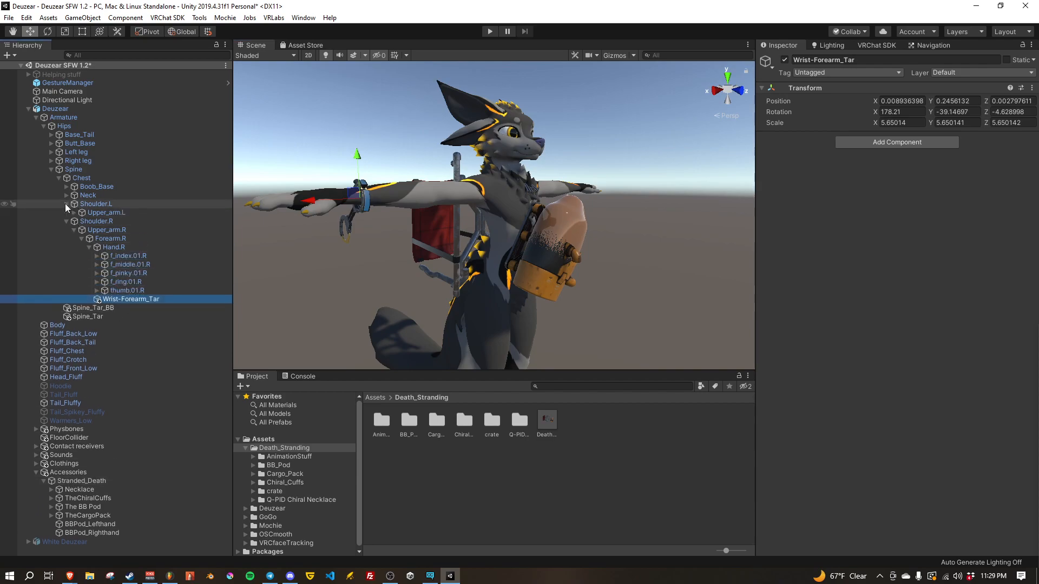
left_click(74, 213)
left_click(82, 222)
left_click(90, 229)
scroll(88, 453, "down", 3)
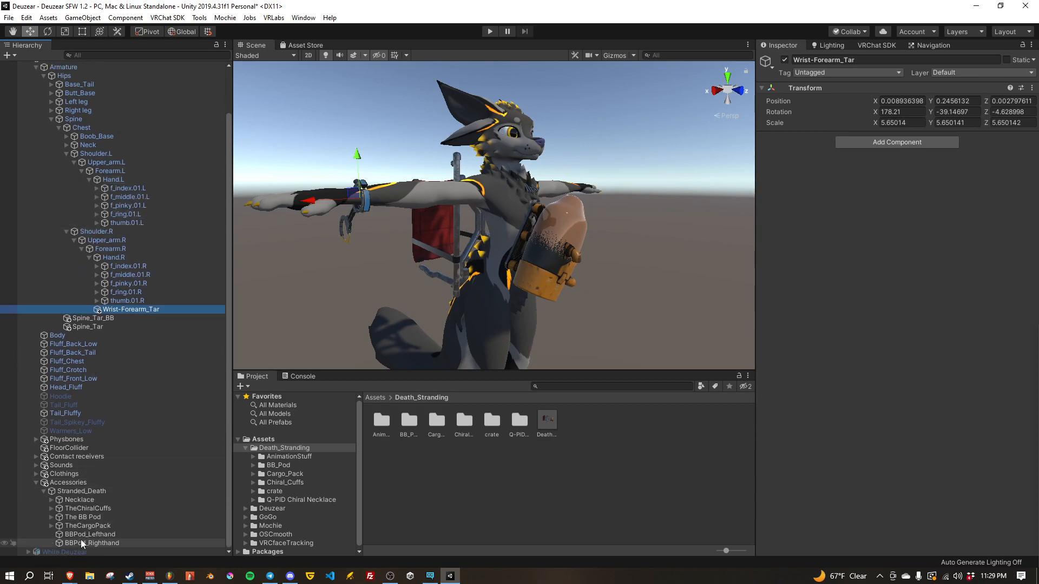
left_click_drag(95, 534, 116, 180)
left_click_drag(94, 544, 115, 267)
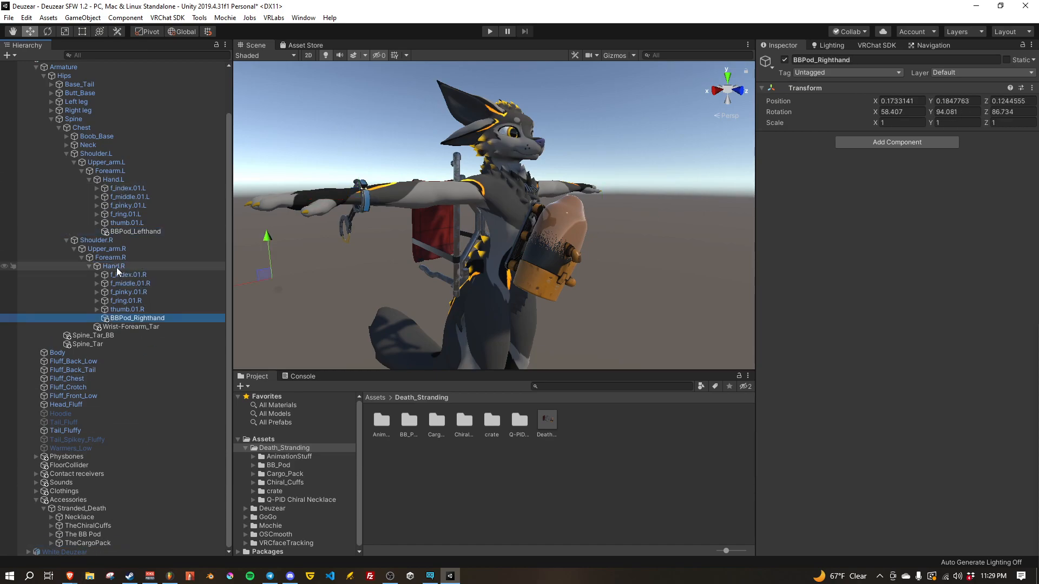
Step: Collapse the avatar's armature hierarchy and select the Deuzear root object
mouse_move(484, 288)
right_mouse_down()
mouse_move(448, 255)
mouse_move(470, 297)
right_mouse_up()
key("s")
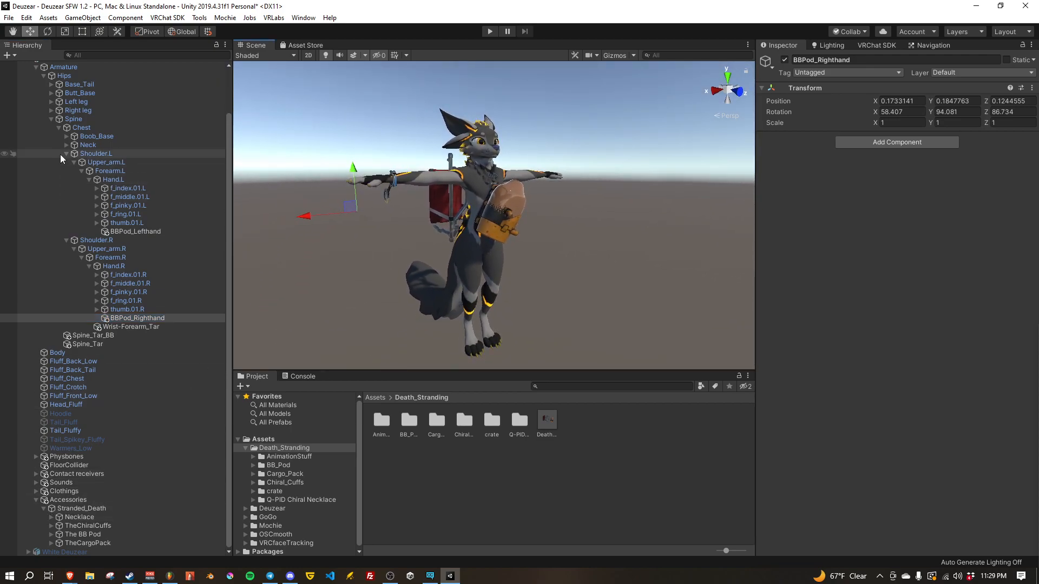
left_click(52, 118)
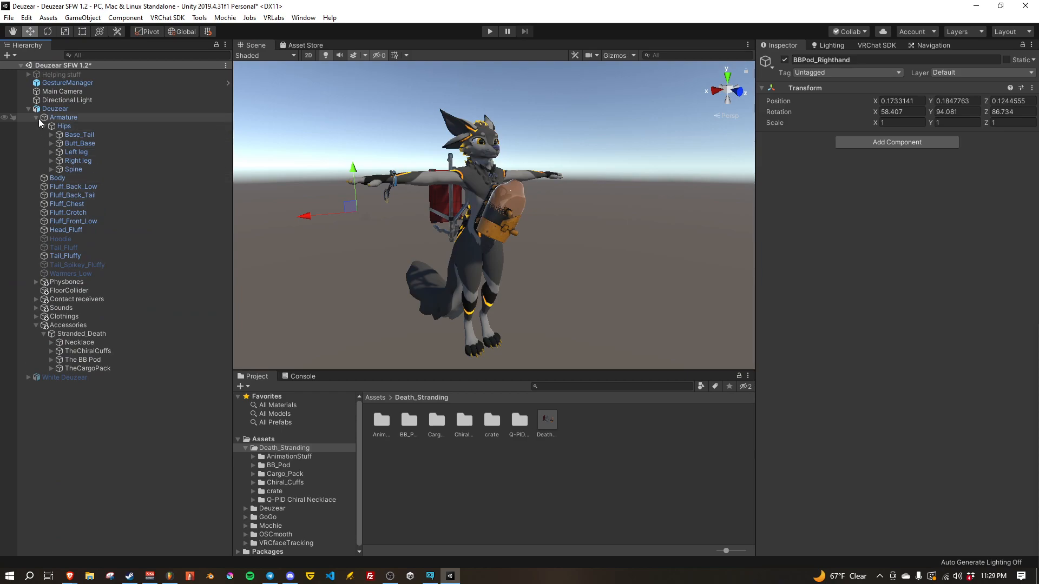
left_click(37, 118)
left_click(55, 110)
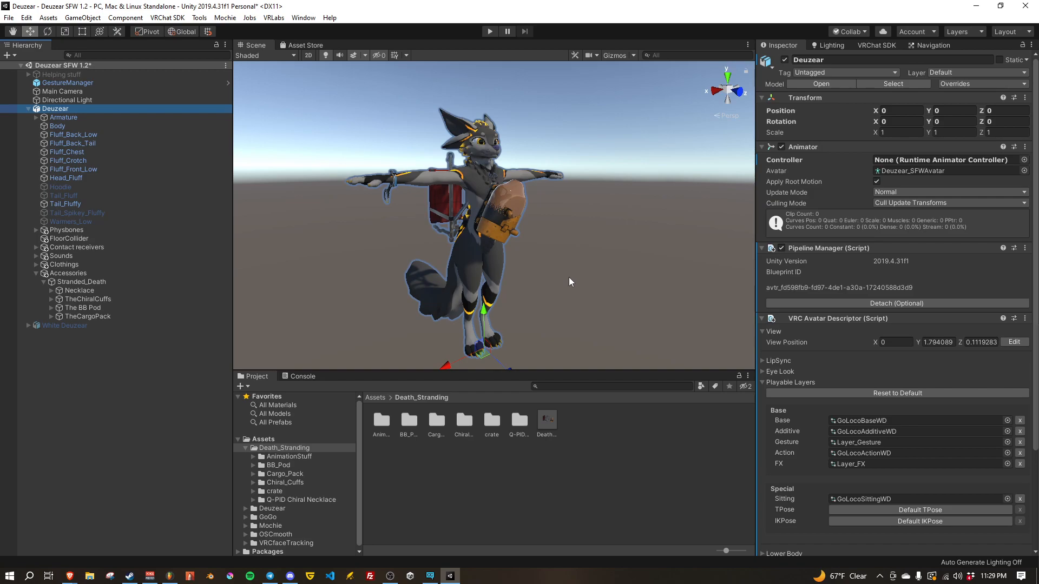
Step: Switch to CreatorCompanion, examine the Deuzear project's packages, and return to the project list
left_click(431, 576)
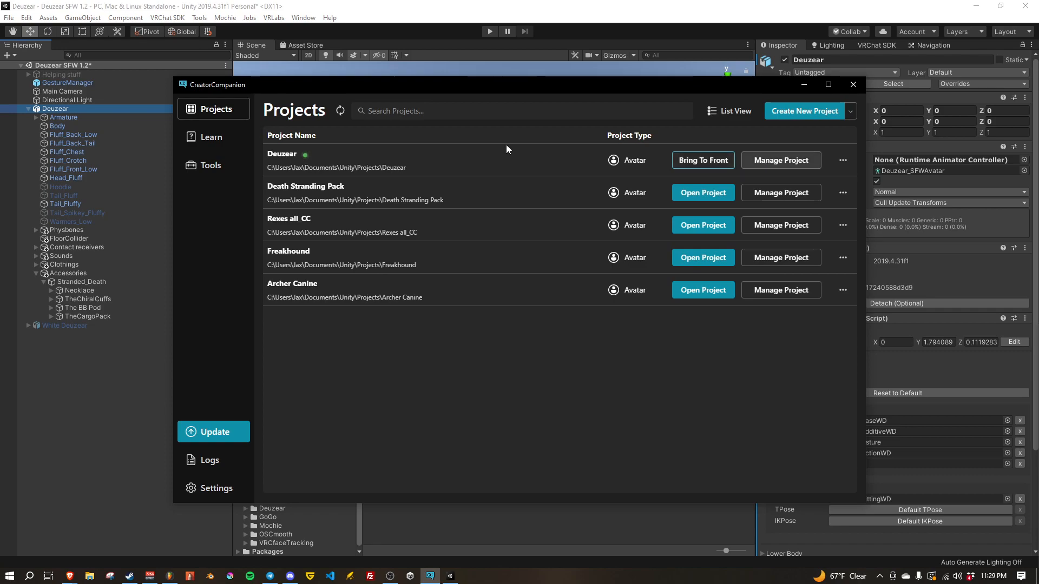
left_click(758, 163)
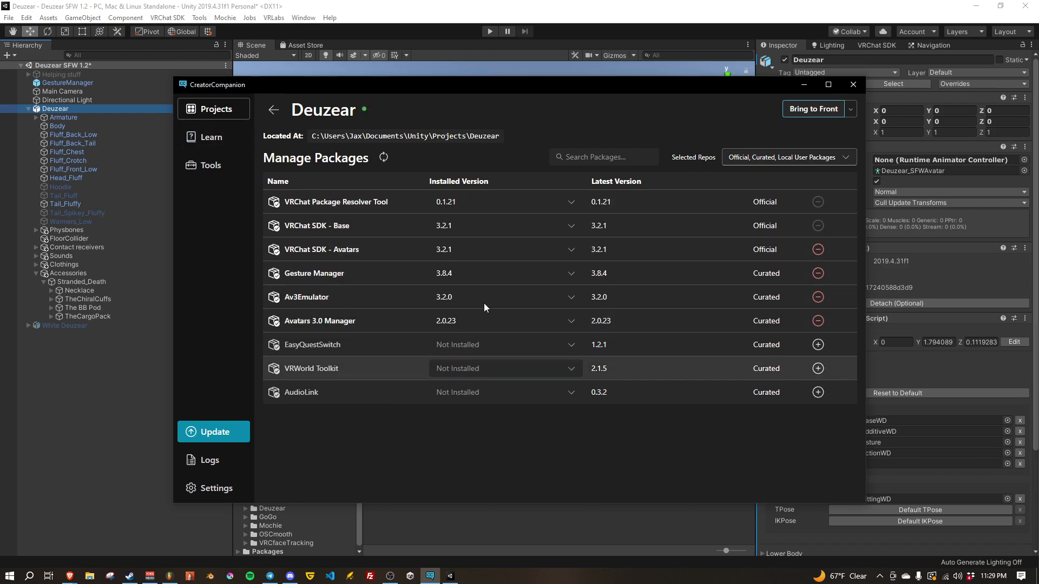
left_click(273, 109)
Step: Return to Unity and open the VRLabs Avatars 3.0 Manager
right_click_drag(532, 240, 526, 259)
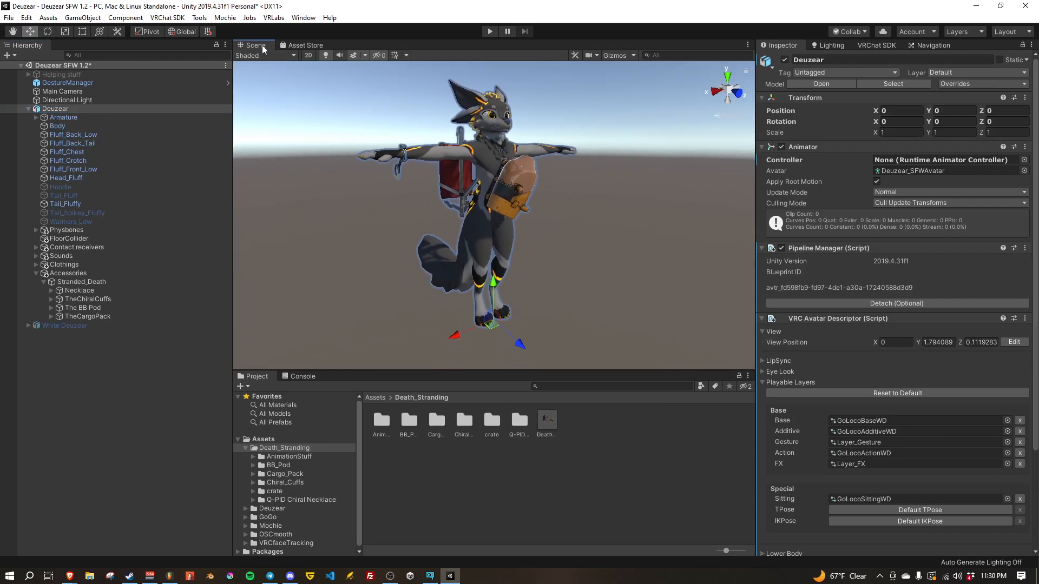
left_click(275, 18)
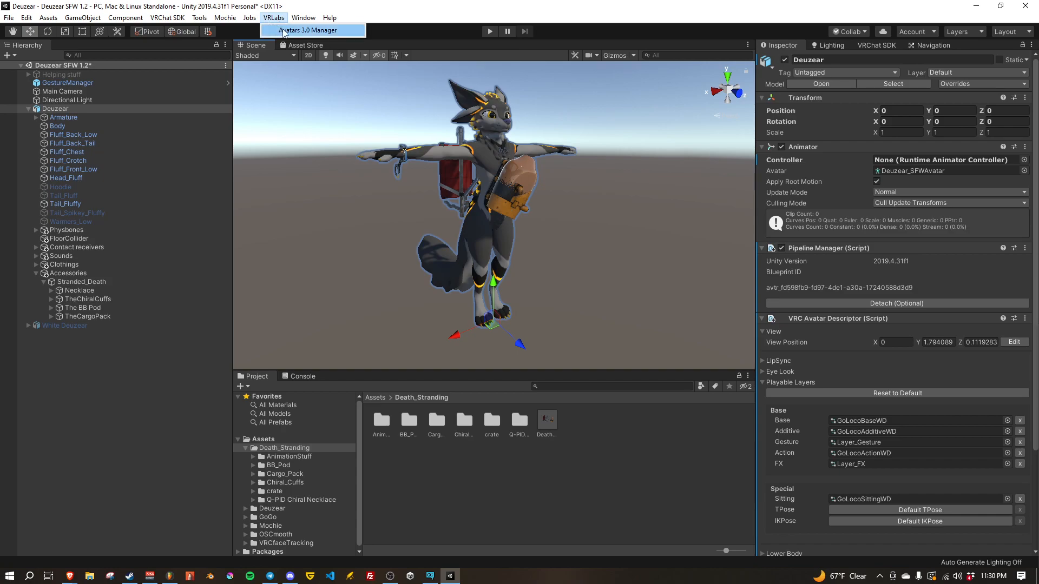
left_click(337, 31)
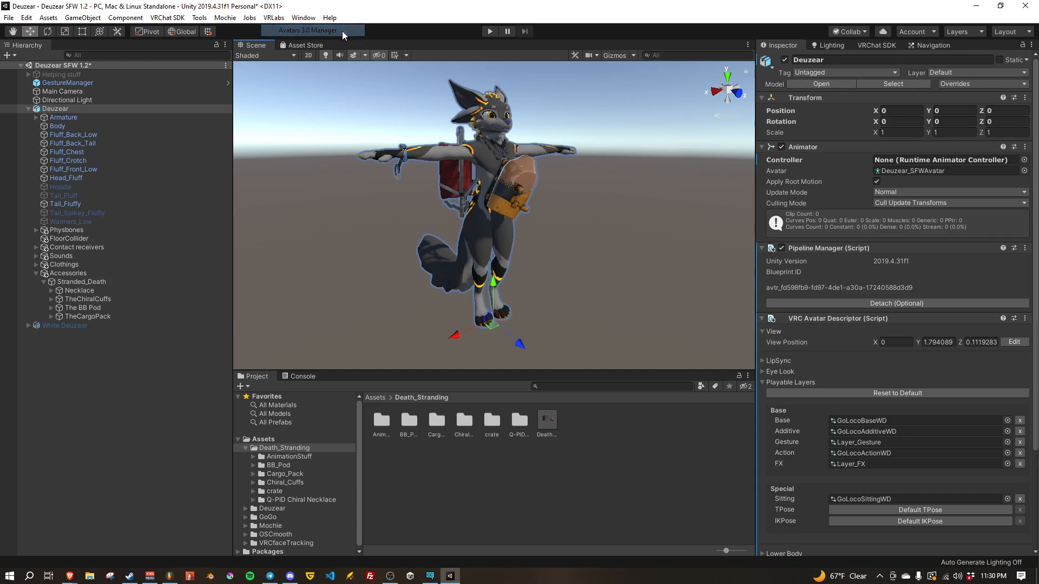
Step: Set the Deuzear object as the avatar in the Avatars 3.0 Manager
left_click_drag(519, 83, 341, 49)
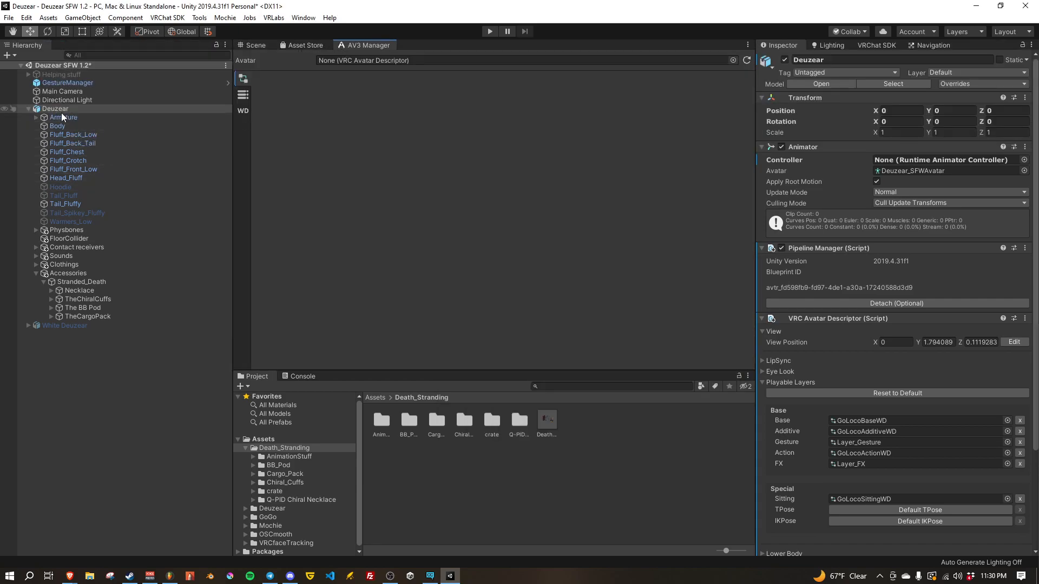
left_click_drag(54, 108, 348, 59)
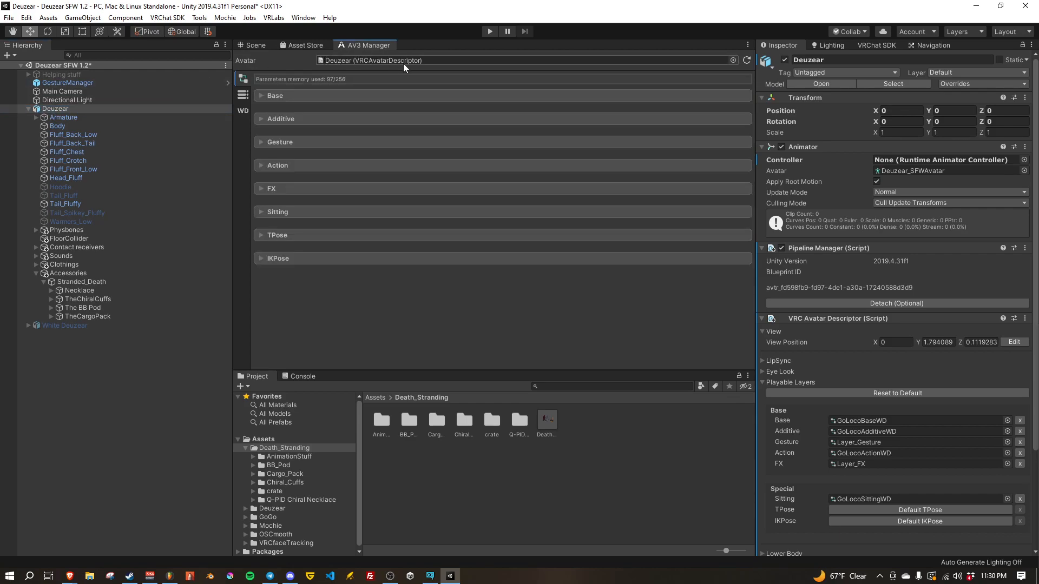
Step: Merge the DS_Animations controller from Death_Stranding/AnimationStuff into the avatar's current FX layer, leaving the parameter suffixes empty
left_click(378, 424)
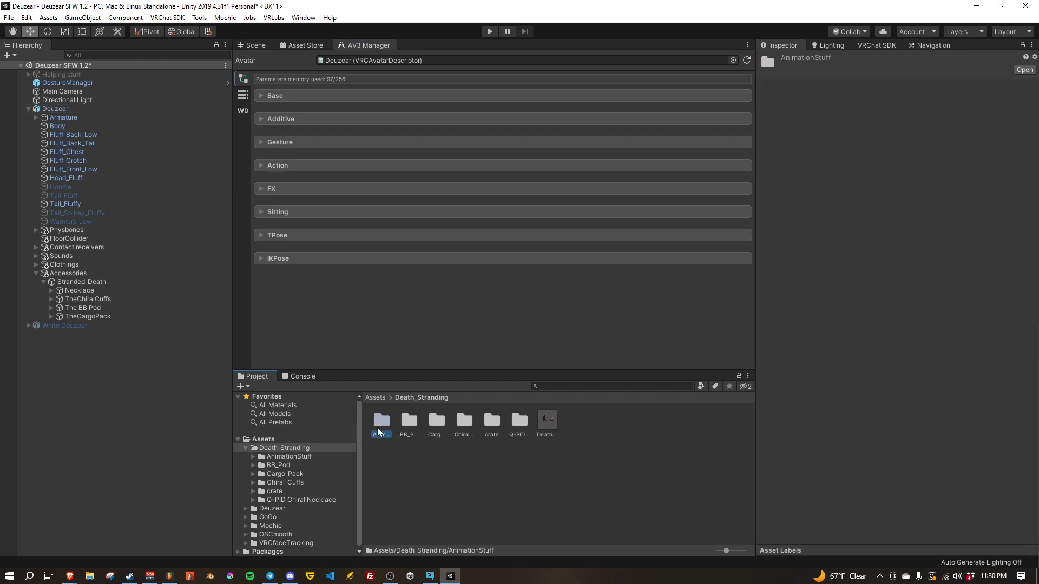
double_click(380, 427)
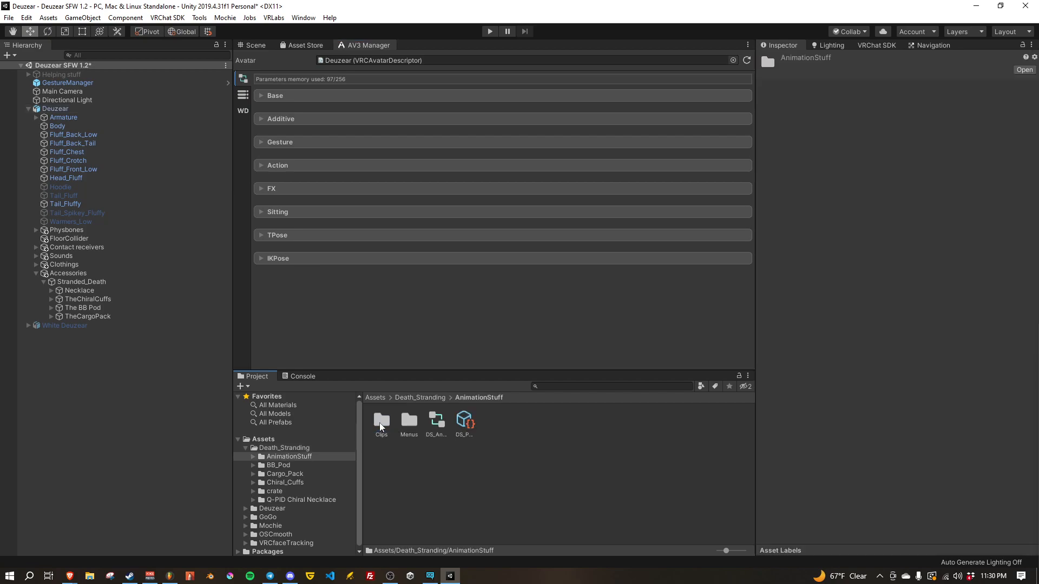
left_click(437, 422)
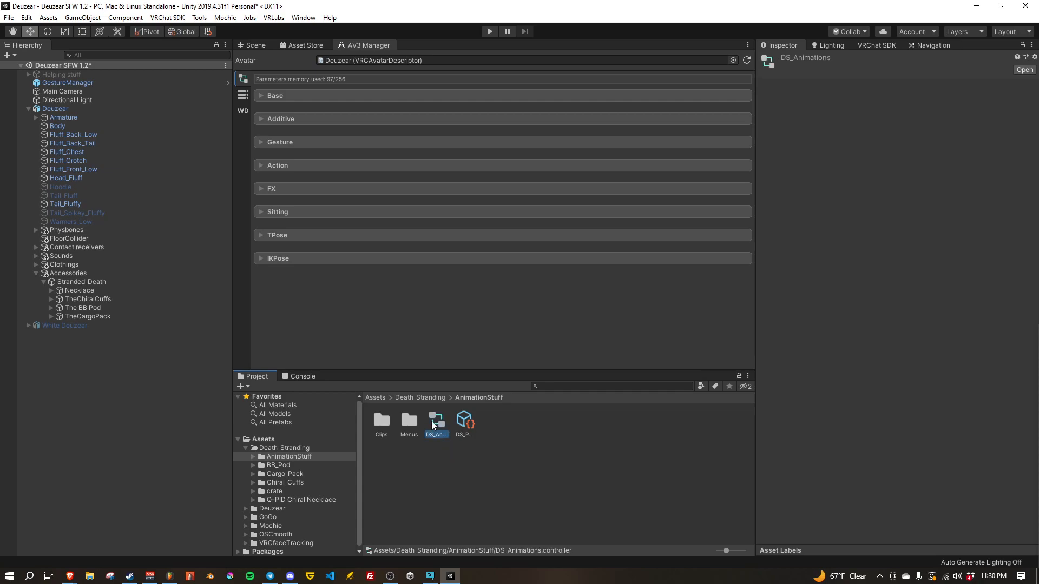
left_click(260, 189)
scroll(322, 221, "down", 10)
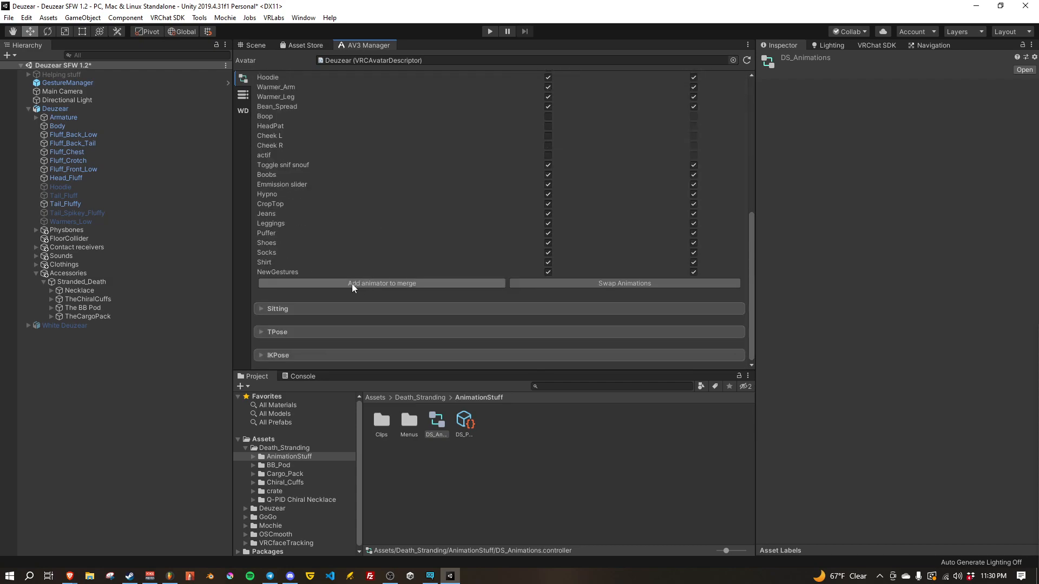
left_click(353, 284)
scroll(373, 354, "down", 1)
left_click_drag(436, 429, 353, 262)
scroll(303, 294, "down", 5)
scroll(313, 286, "up", 1)
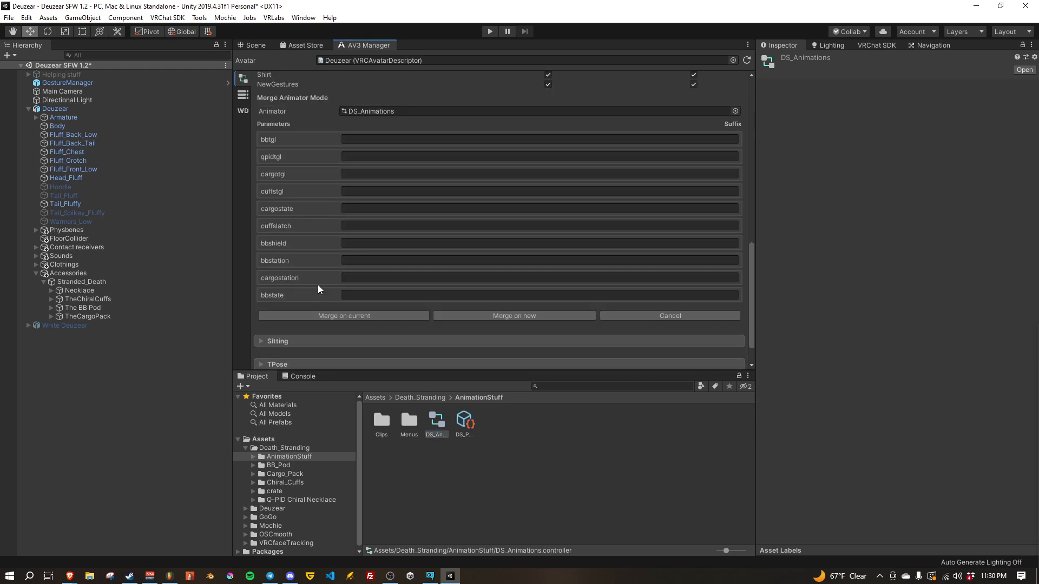
left_click(344, 316)
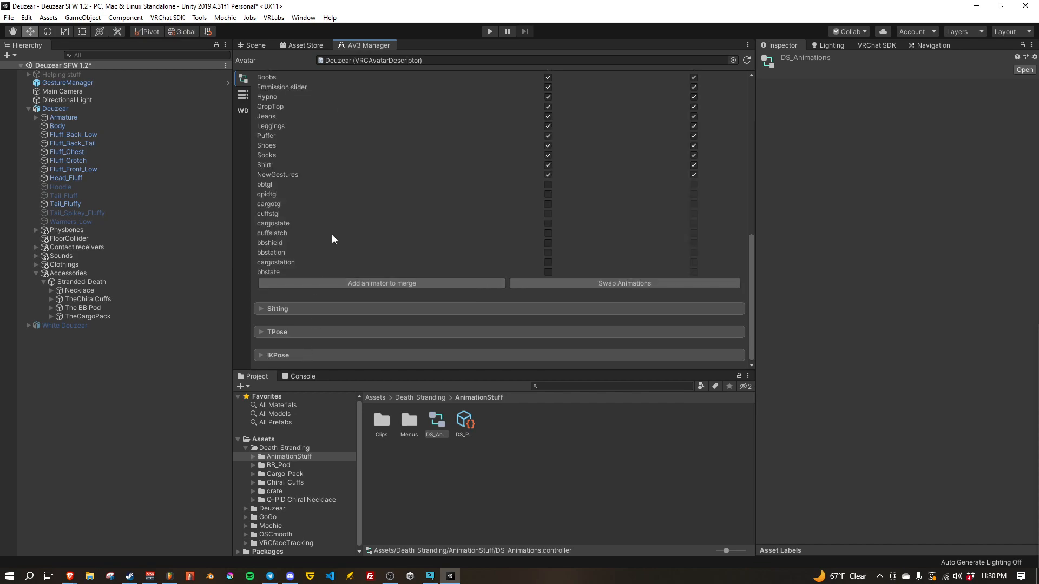
Step: Copy the parameters from the DS_Param asset into the avatar's expression parameters
scroll(333, 235, "up", 9)
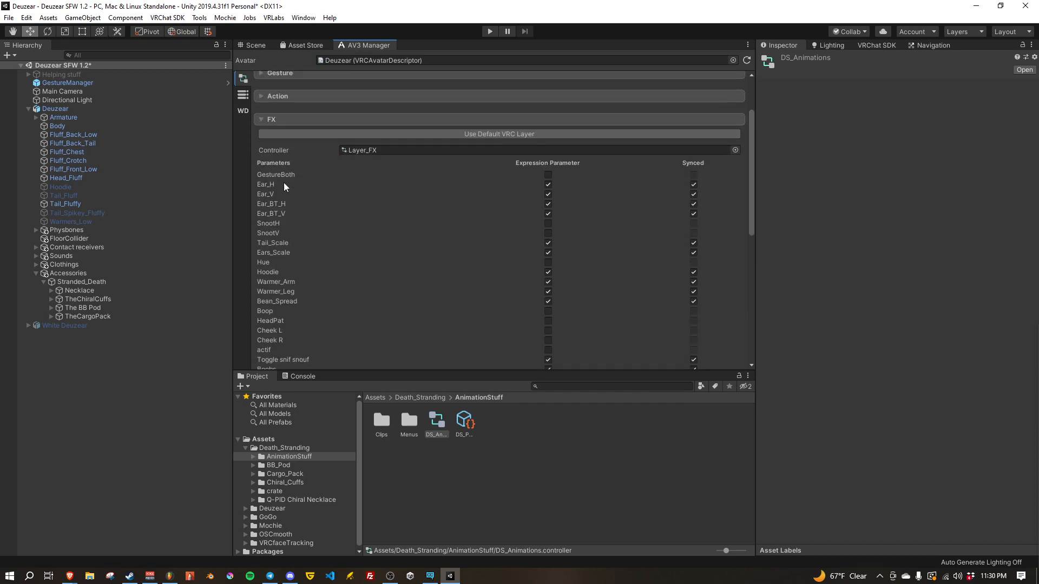
left_click(243, 96)
scroll(297, 175, "up", 3)
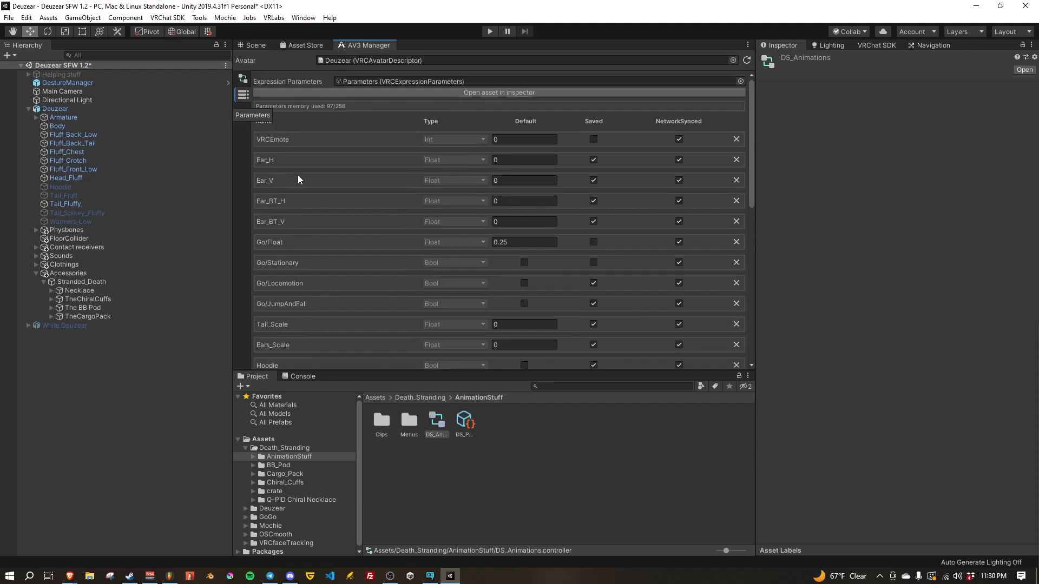
scroll(320, 205, "down", 2)
scroll(325, 227, "down", 5)
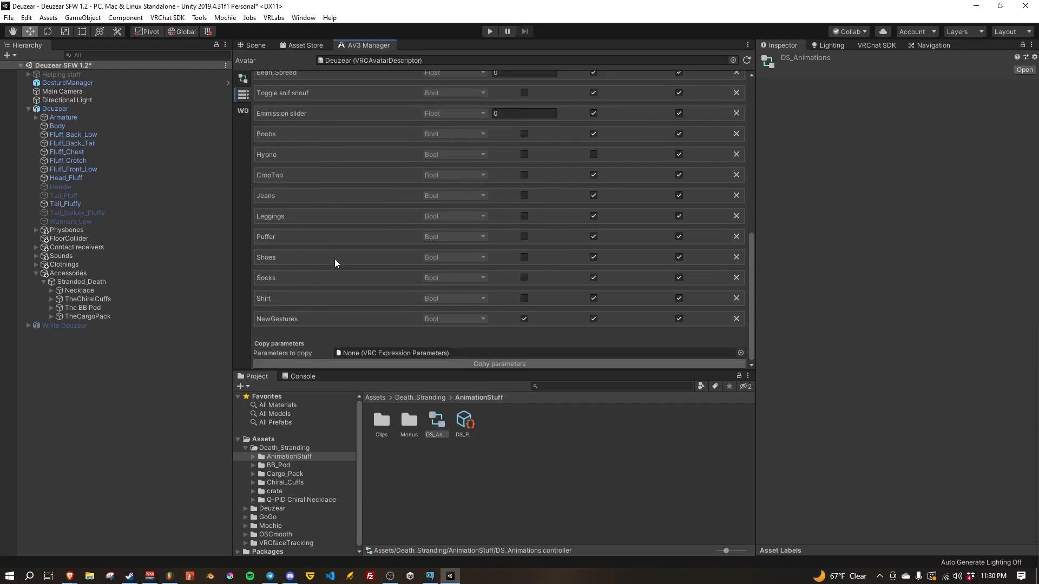
left_click(461, 422)
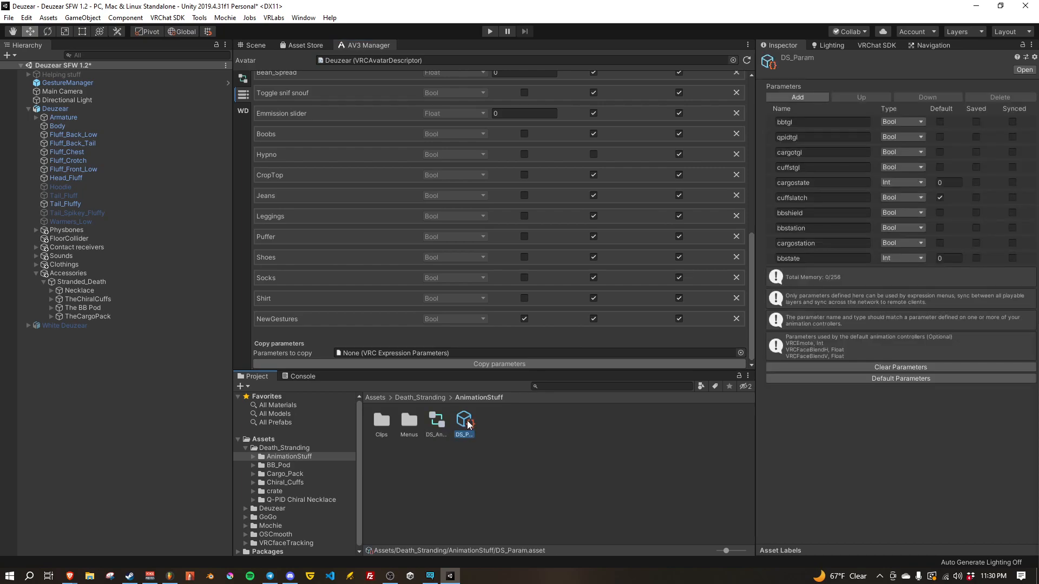
left_click_drag(468, 425, 367, 351)
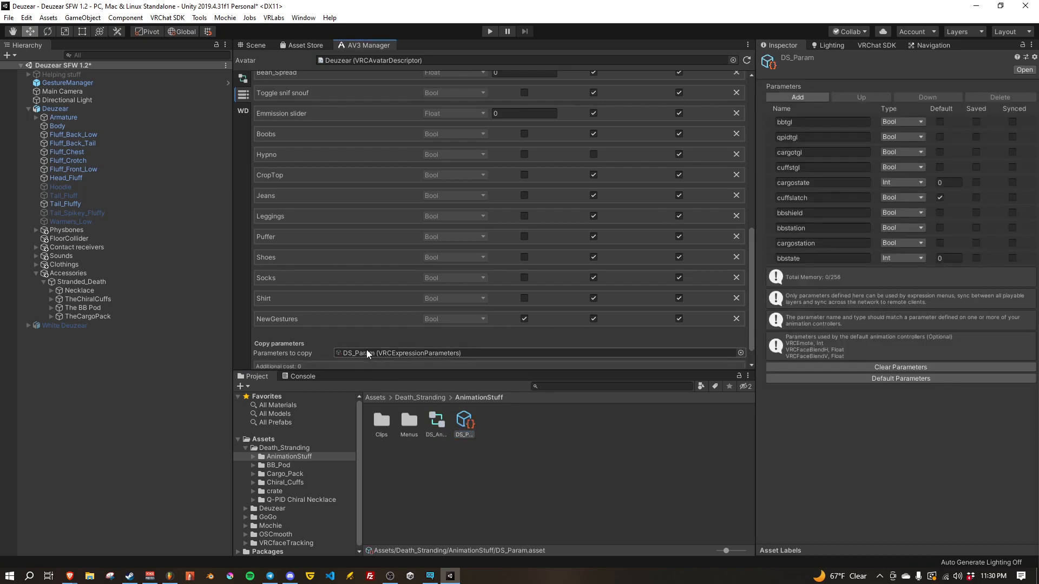
scroll(325, 341, "down", 1)
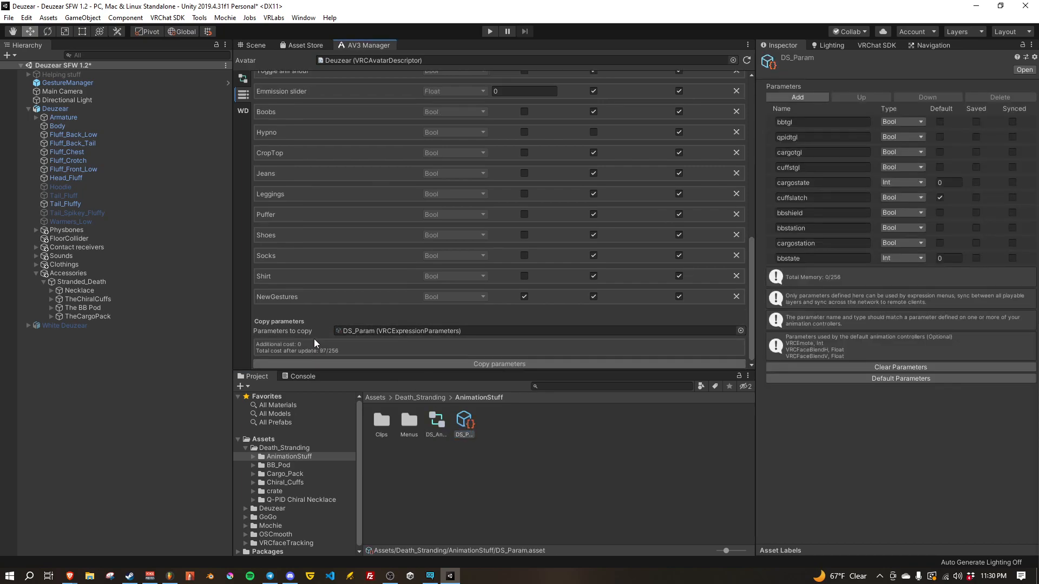
left_click(482, 362)
Step: Mark all copied Death Stranding parameters, from bbtgl through bbstate, as Saved
scroll(359, 336, "down", 4)
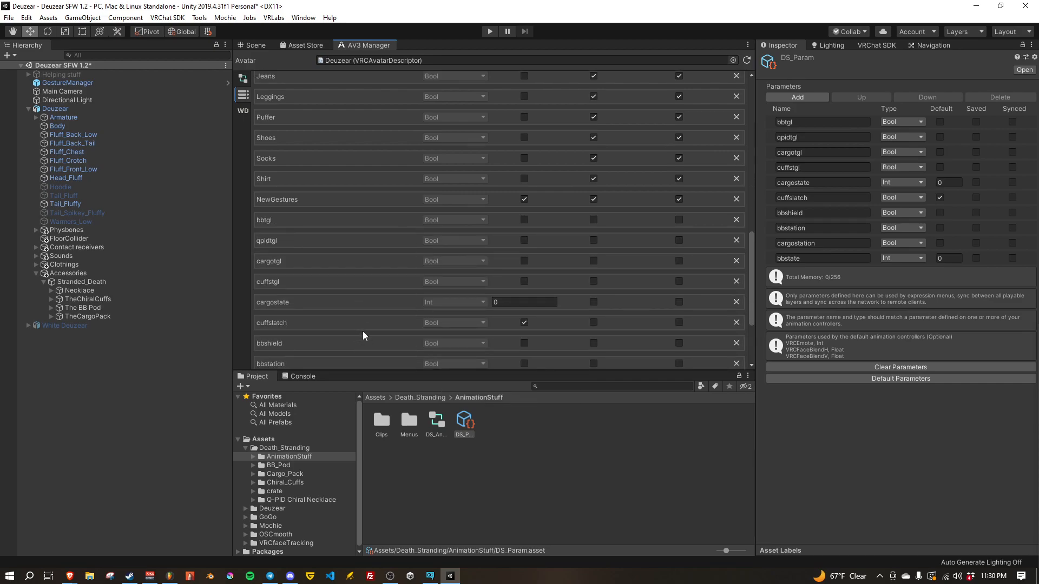
scroll(377, 335, "up", 15)
scroll(379, 336, "down", 5)
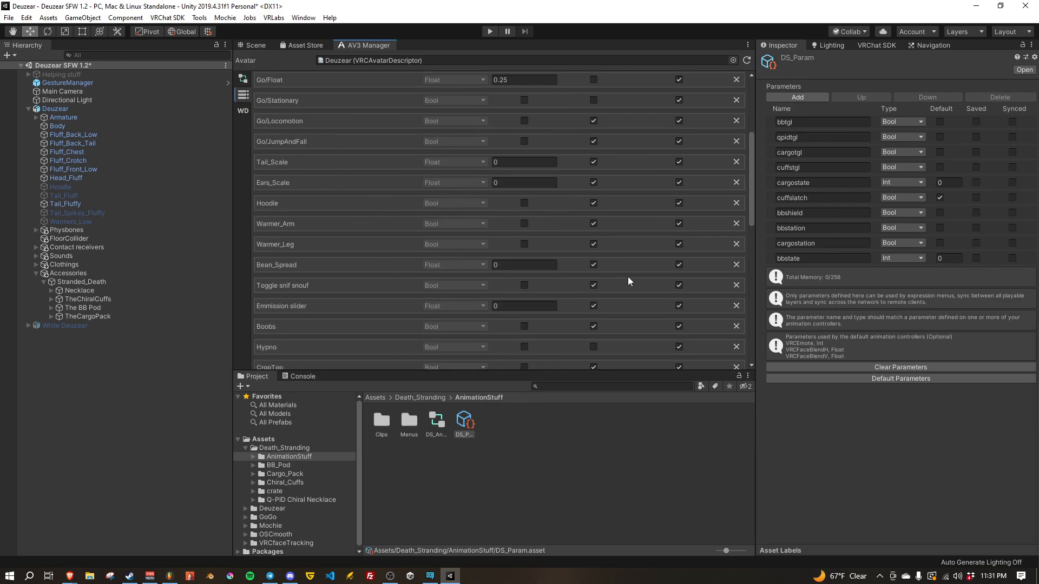
scroll(652, 277, "down", 10)
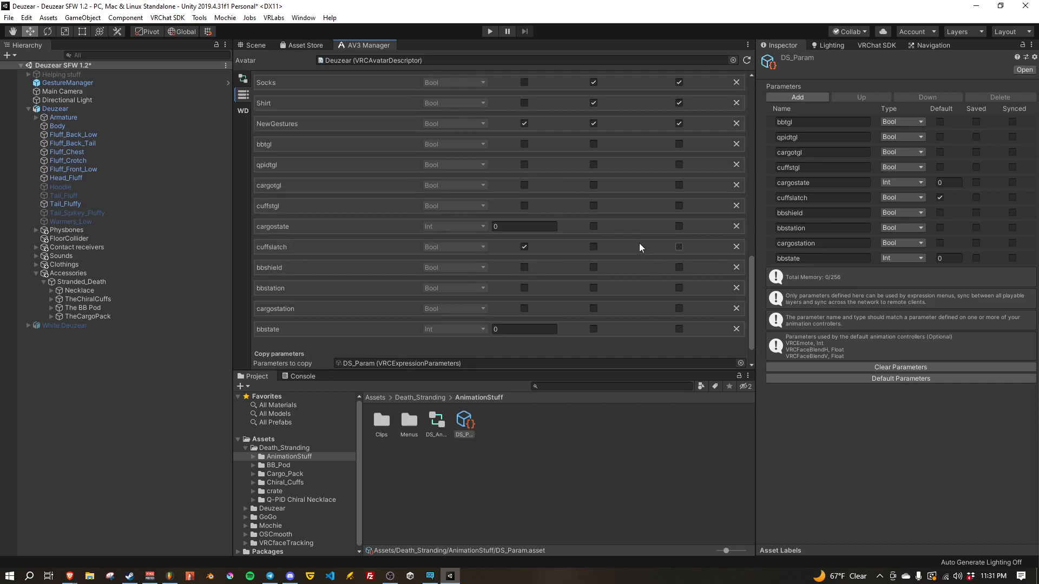
scroll(635, 260, "up", 15)
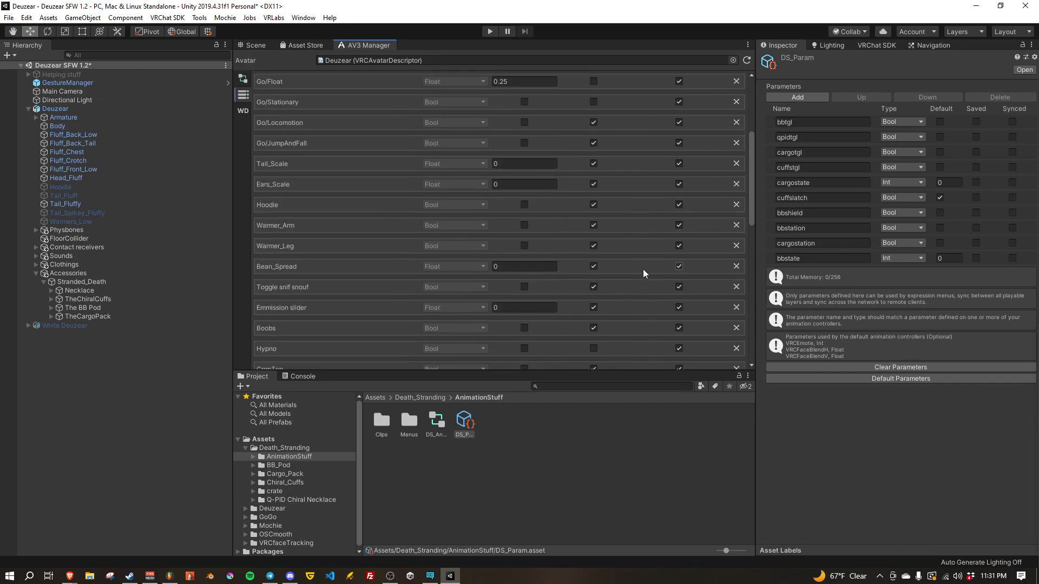
scroll(643, 268, "down", 15)
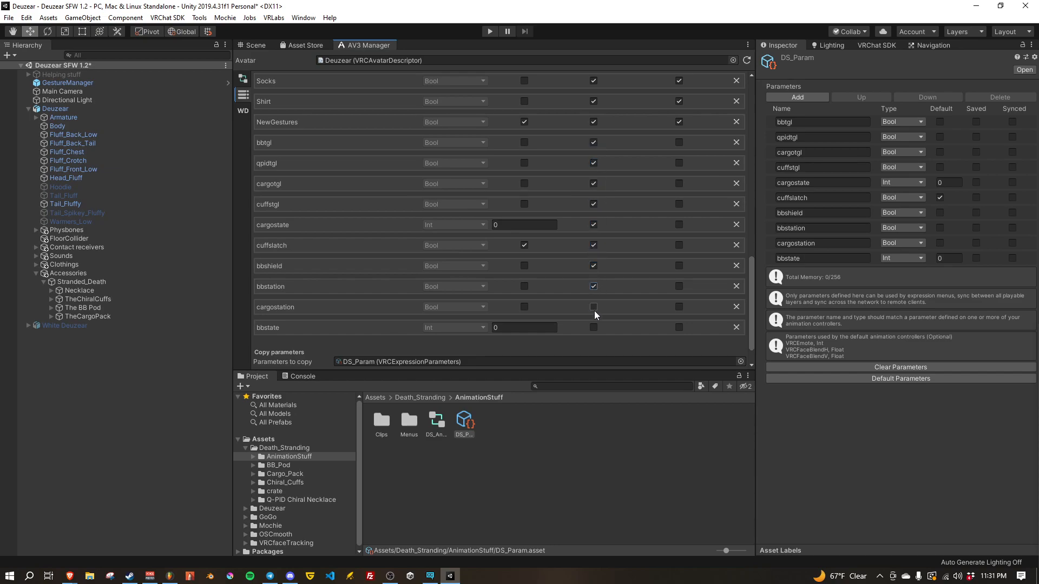
scroll(600, 327, "up", 15)
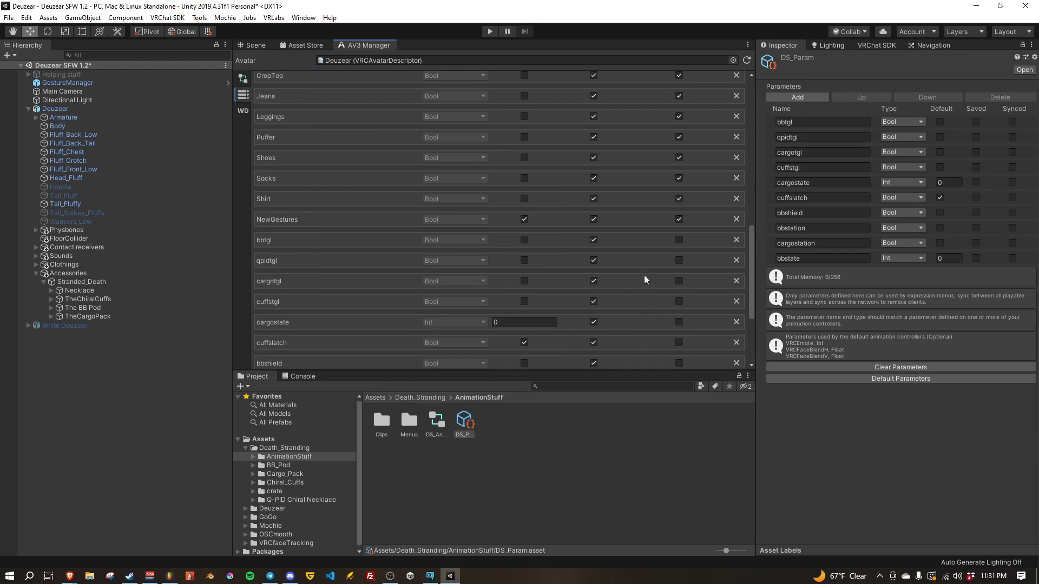
Step: Enable NetworkSynced for all copied Death Stranding parameters, from bbtgl through bbstate
scroll(686, 145, "down", 15)
left_click(678, 111)
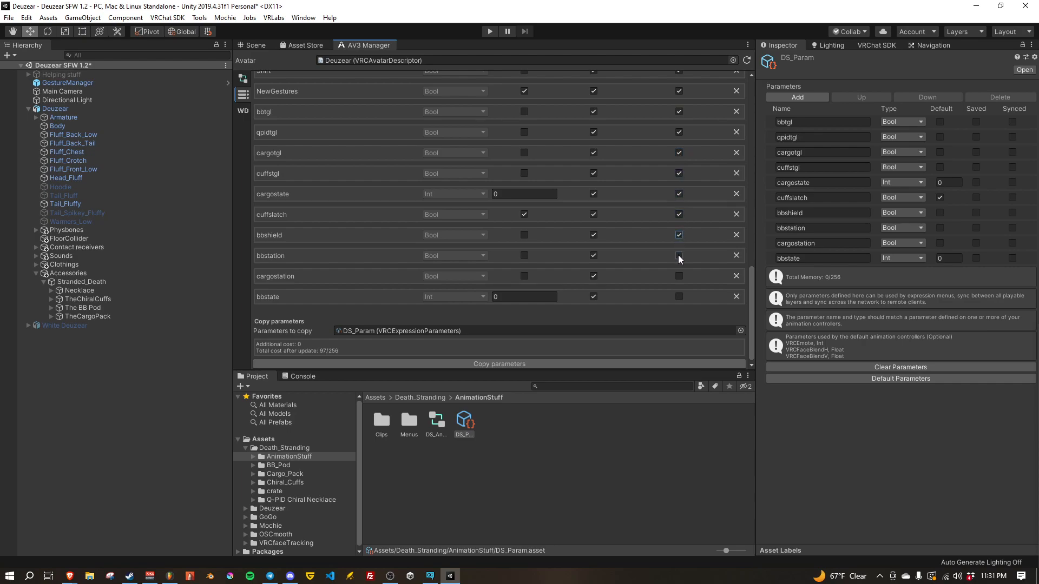
scroll(668, 283, "up", 15)
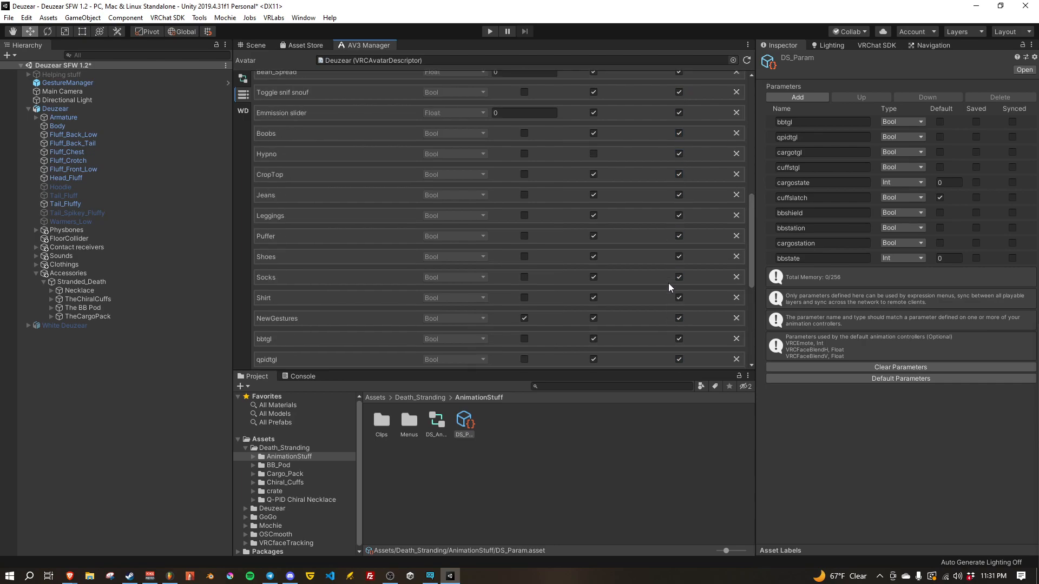
scroll(667, 283, "down", 15)
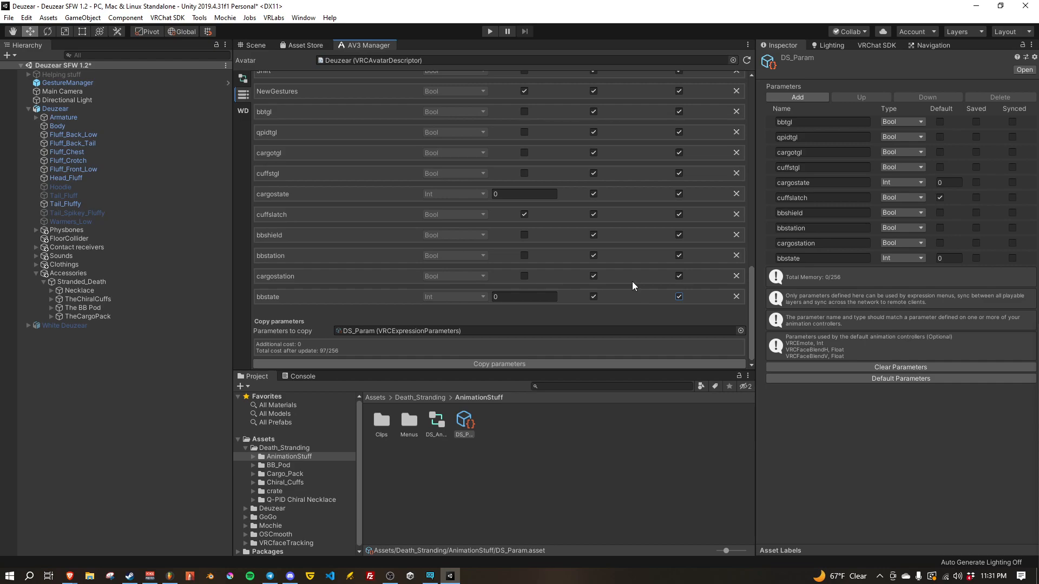
scroll(647, 291, "up", 12)
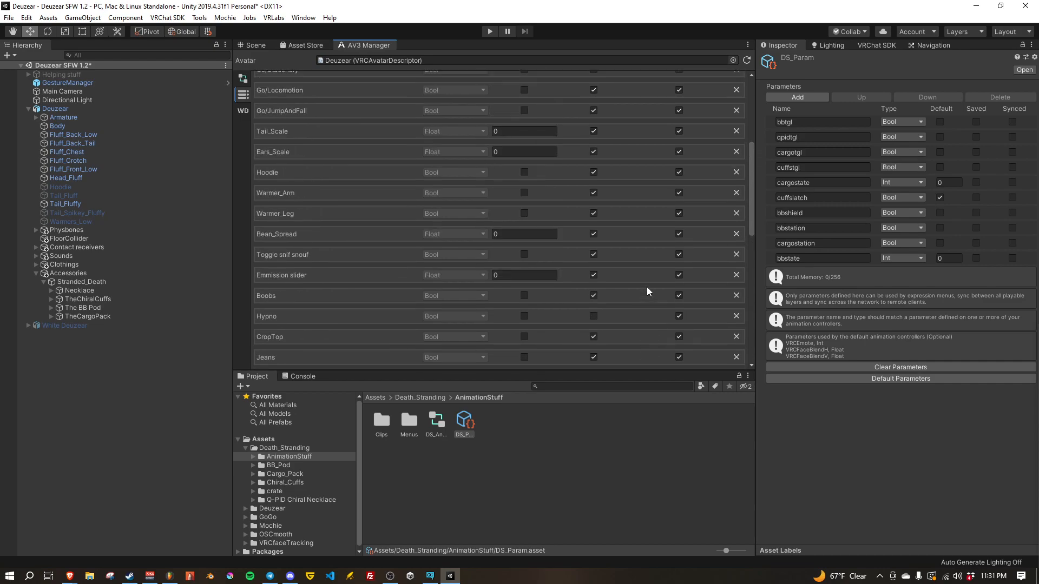
scroll(647, 288, "up", 3)
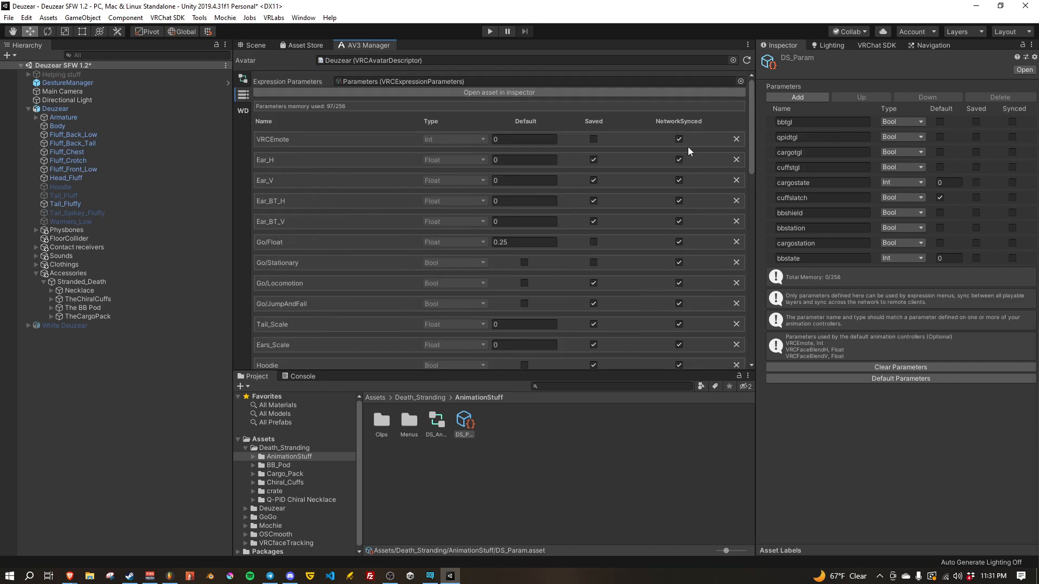
scroll(663, 218, "down", 12)
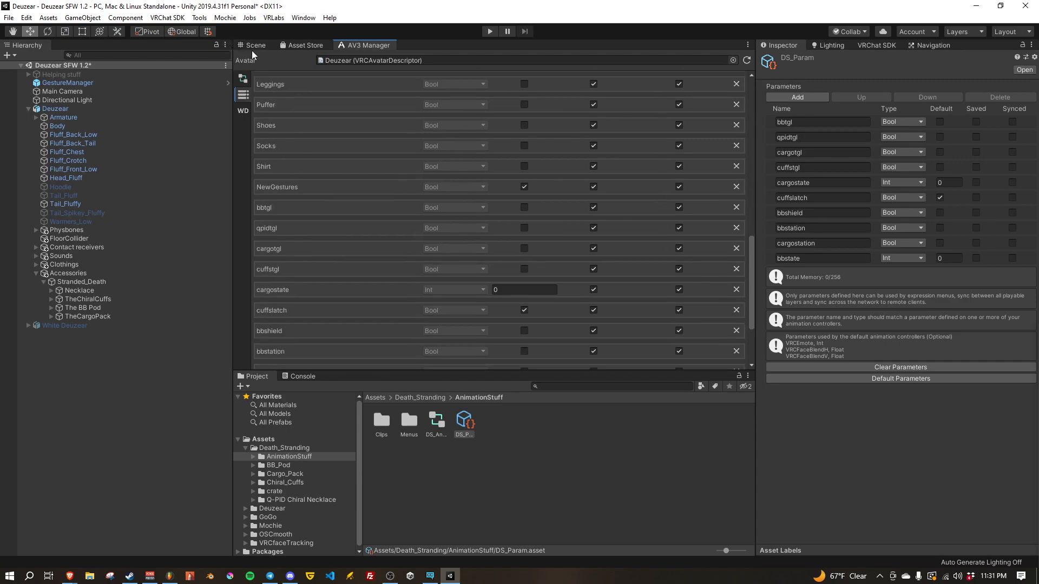
scroll(716, 183, "up", 10)
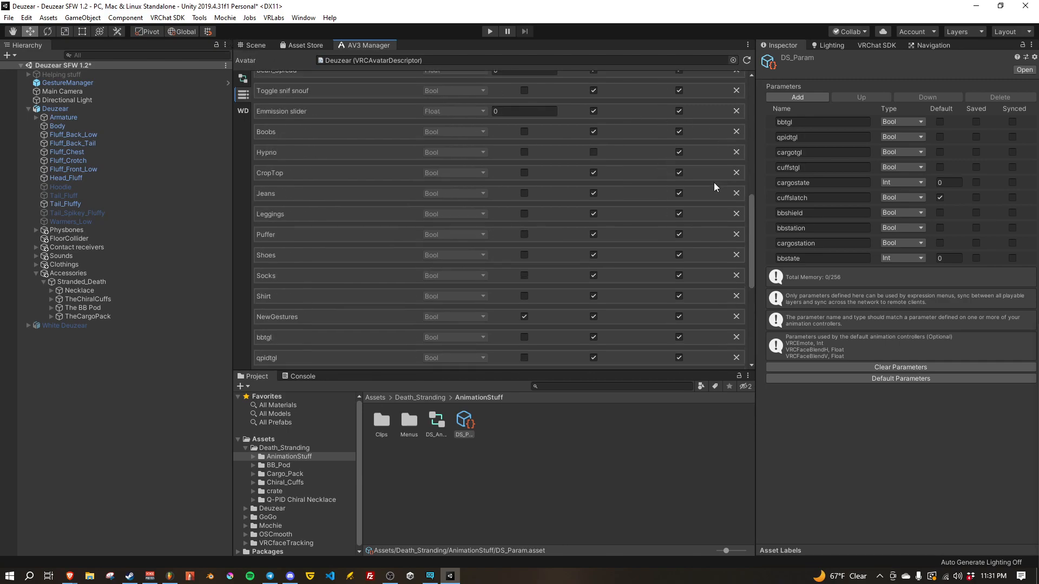
Step: Return to the scene view and open the Menu asset assigned in the Deuzear avatar descriptor's Expressions
left_click(258, 44)
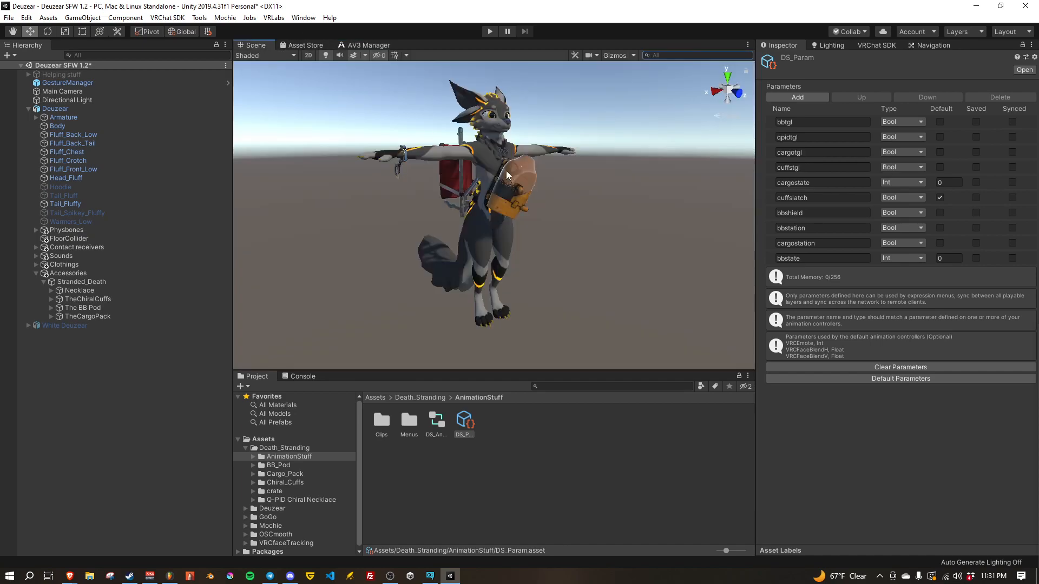
mouse_move(559, 257)
right_mouse_down()
mouse_move(557, 249)
mouse_move(568, 263)
right_mouse_up()
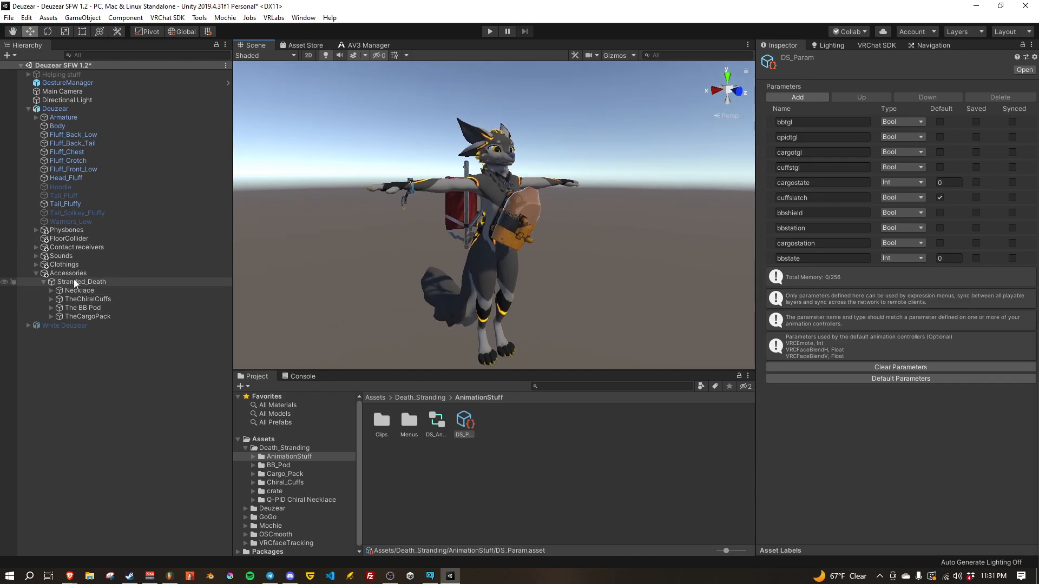
left_click(58, 109)
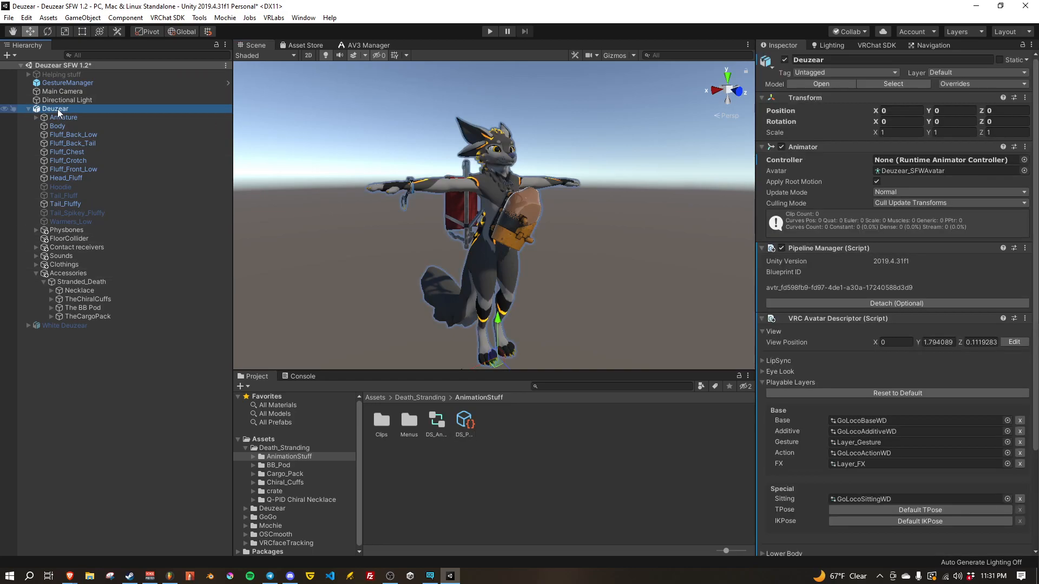
scroll(915, 381, "down", 5)
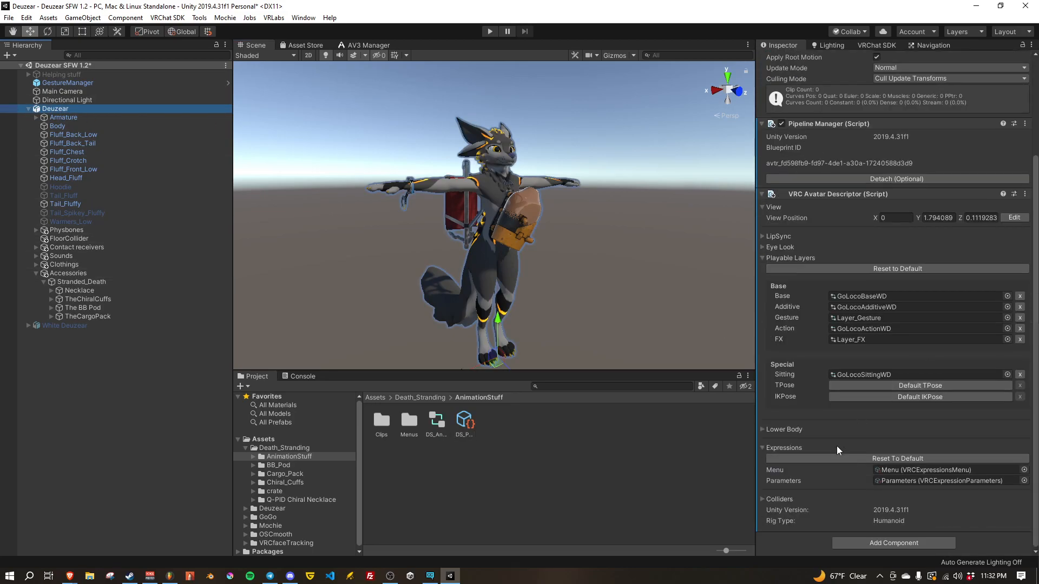
left_click(914, 470)
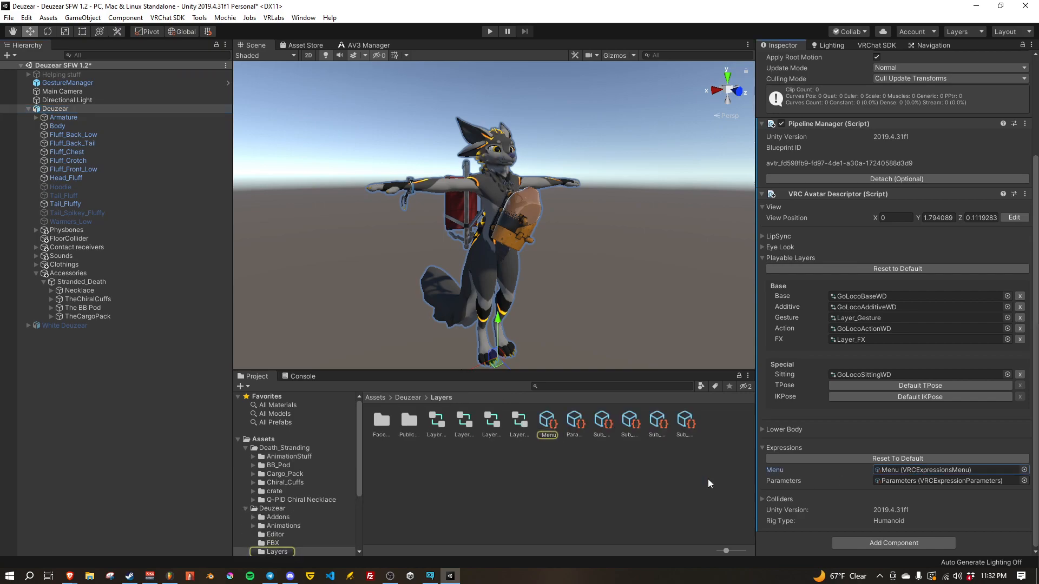
left_click(549, 427)
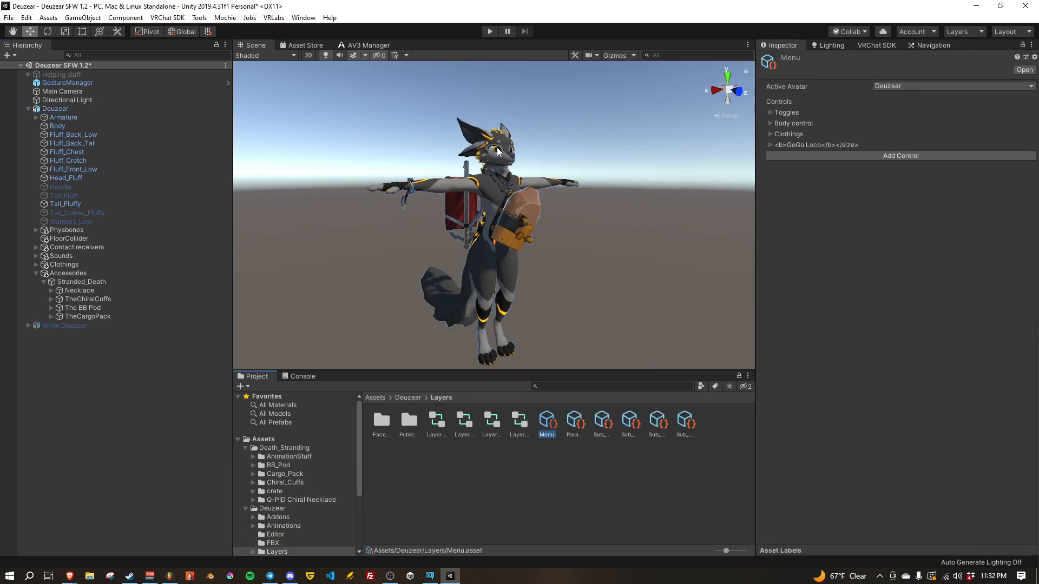
Step: Add a new control to the avatar's main expressions menu and name it "Death Stranding"
left_click(781, 157)
left_click(770, 156)
left_click(894, 181)
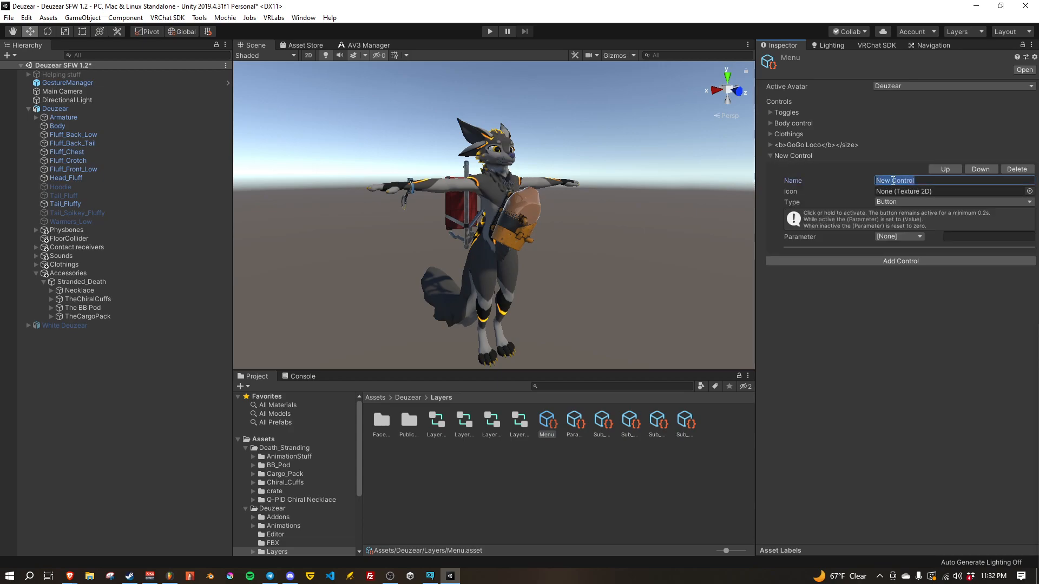
type("Death Stranding")
left_click(884, 332)
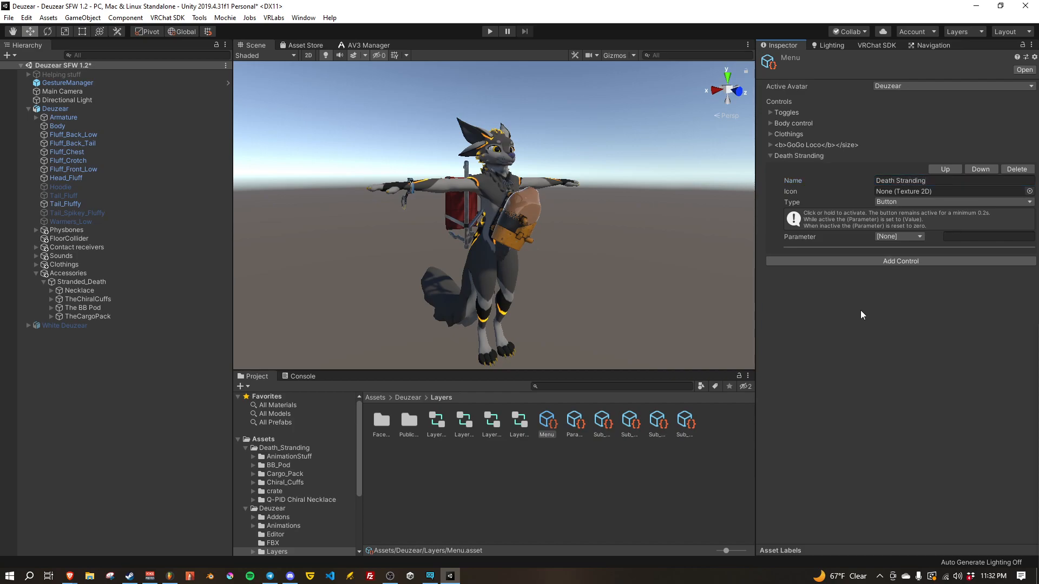
Step: Set the Death Stranding control's type to Sub Menu and examine the menu assets in Death_Stranding/AnimationStuff/Menus, ending with DS_Primary_Submenu
left_click(888, 202)
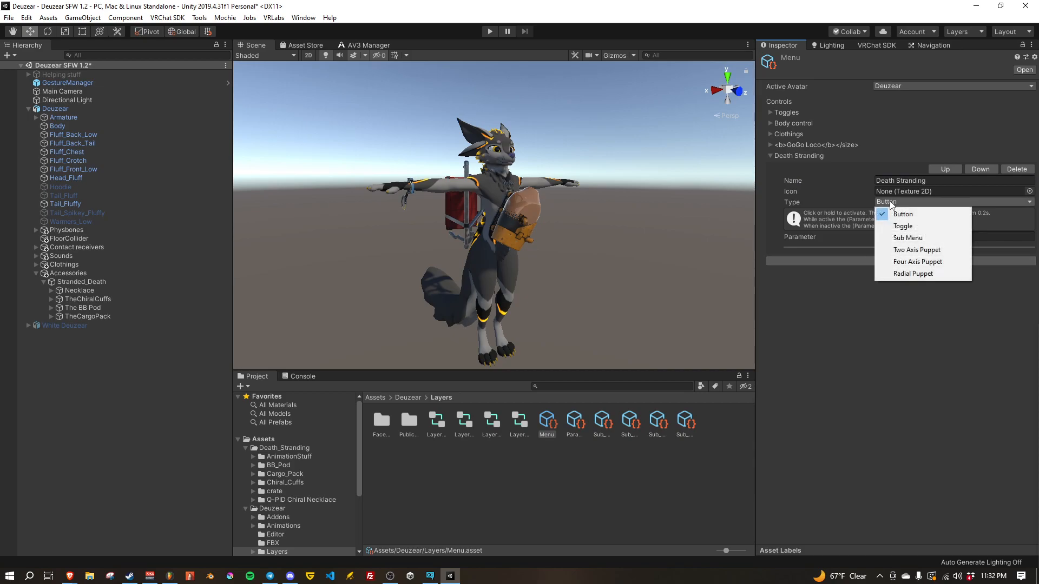
left_click(895, 237)
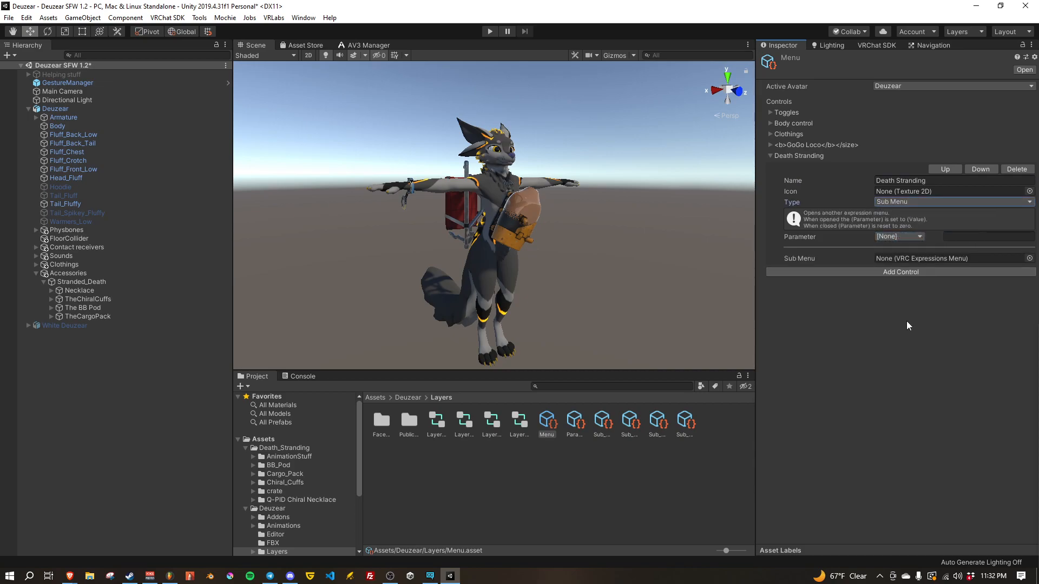
left_click(287, 456)
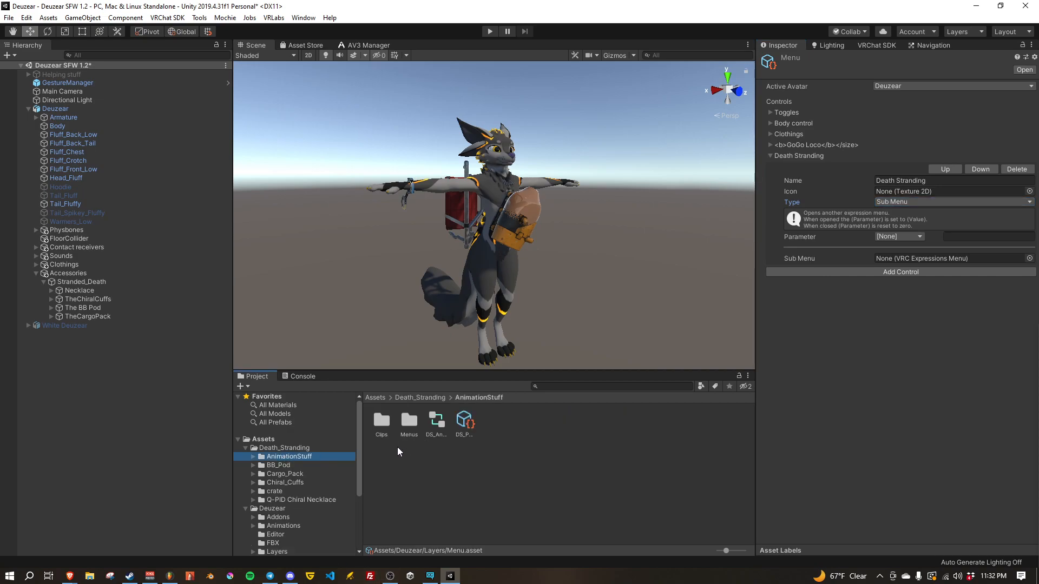
double_click(409, 422)
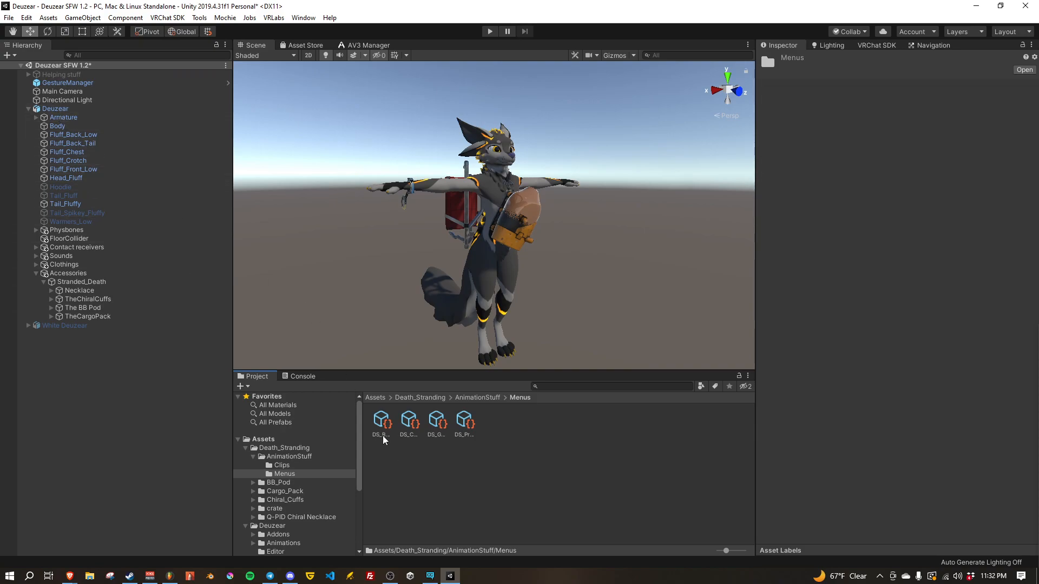
left_click(437, 422)
left_click(410, 422)
left_click(388, 425)
left_click(463, 423)
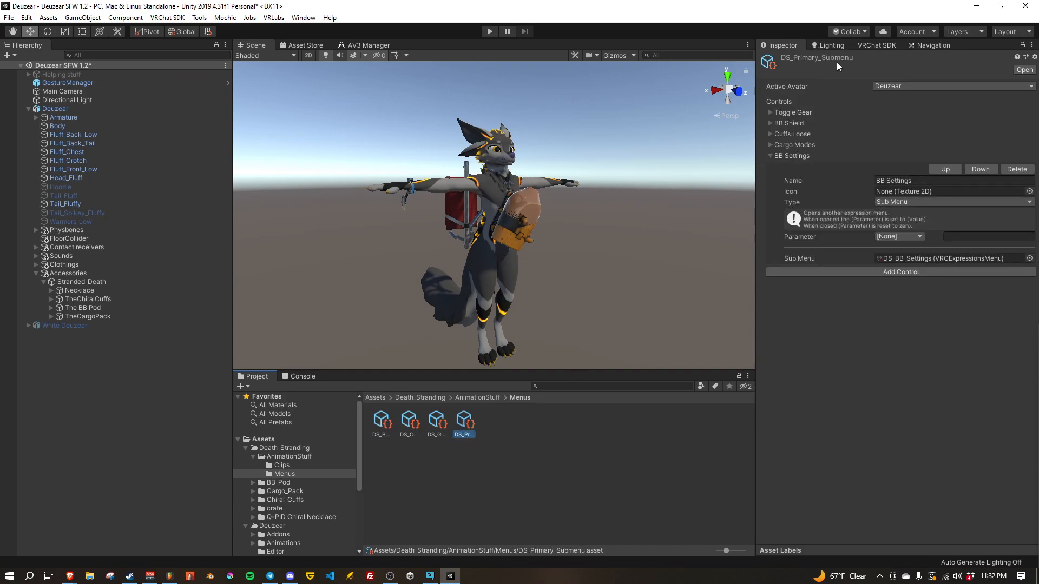
Step: Reopen the Deuzear avatar's main expressions Menu and assign DS_Primary_Submenu as the Death Stranding control's Sub Menu
left_click(73, 108)
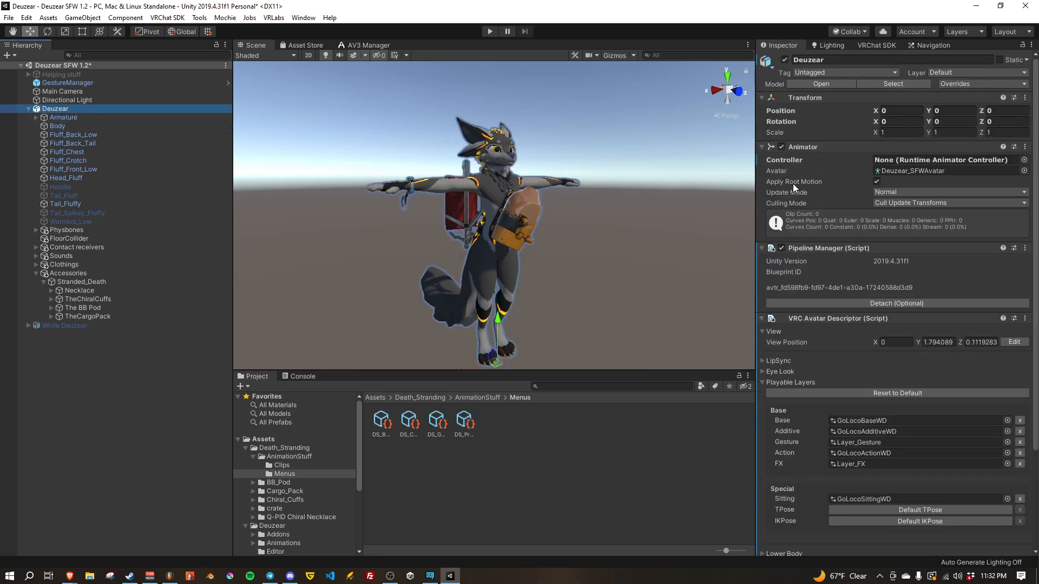
scroll(862, 341, "down", 5)
left_click(902, 470)
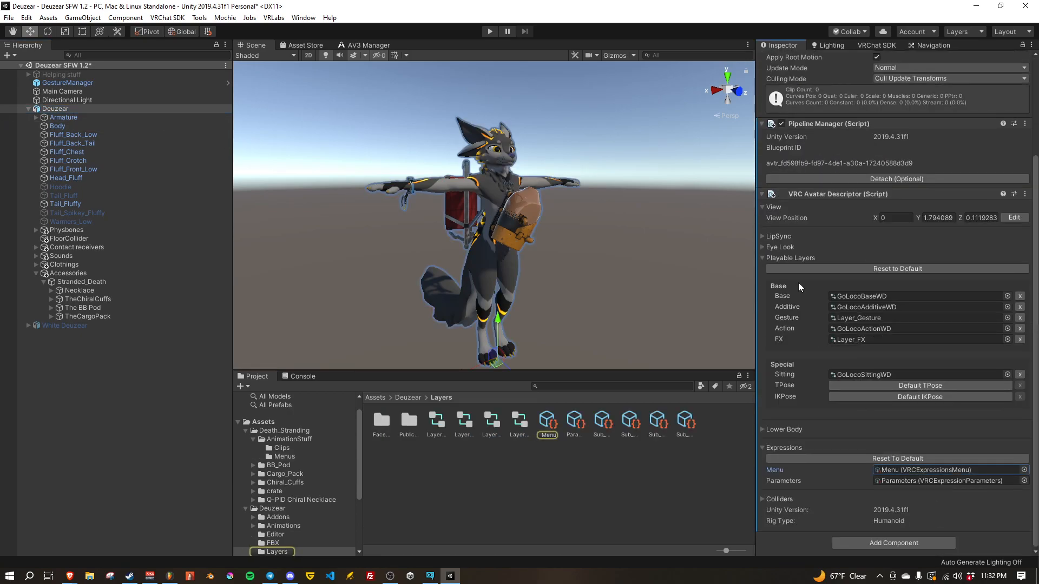
left_click(545, 426)
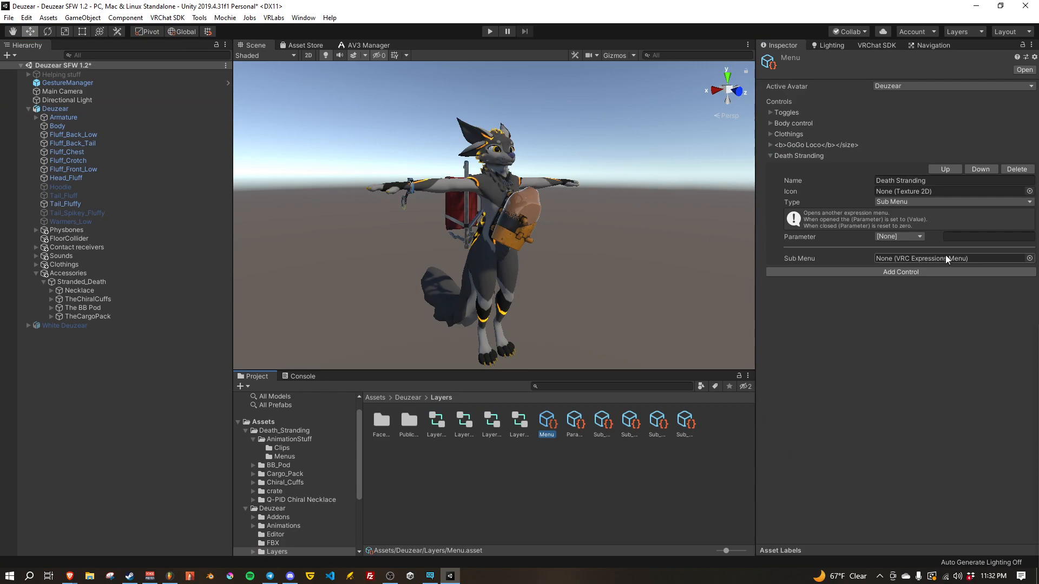
left_click(1029, 259)
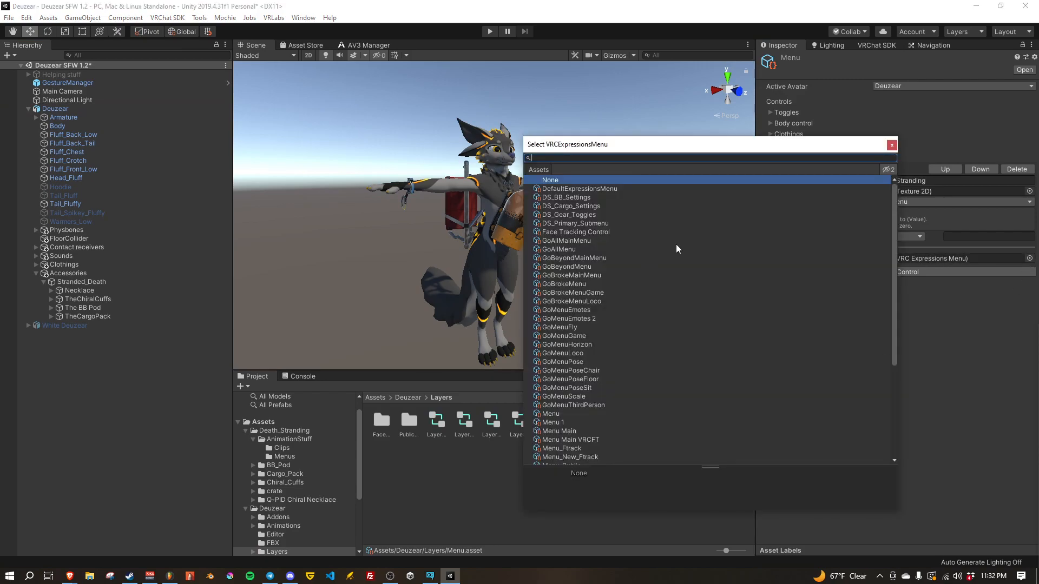
type("ds_")
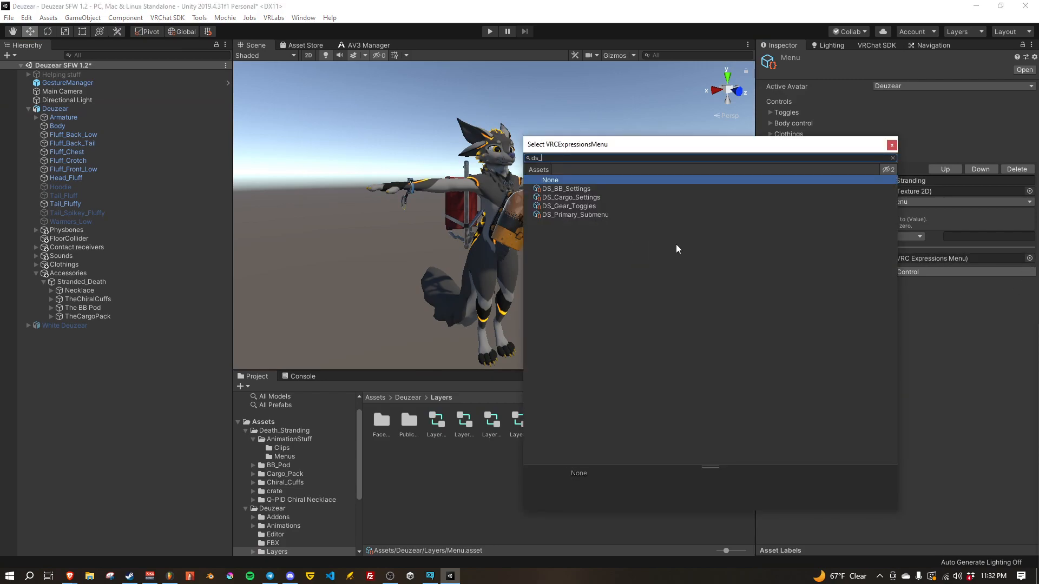
left_click(577, 216)
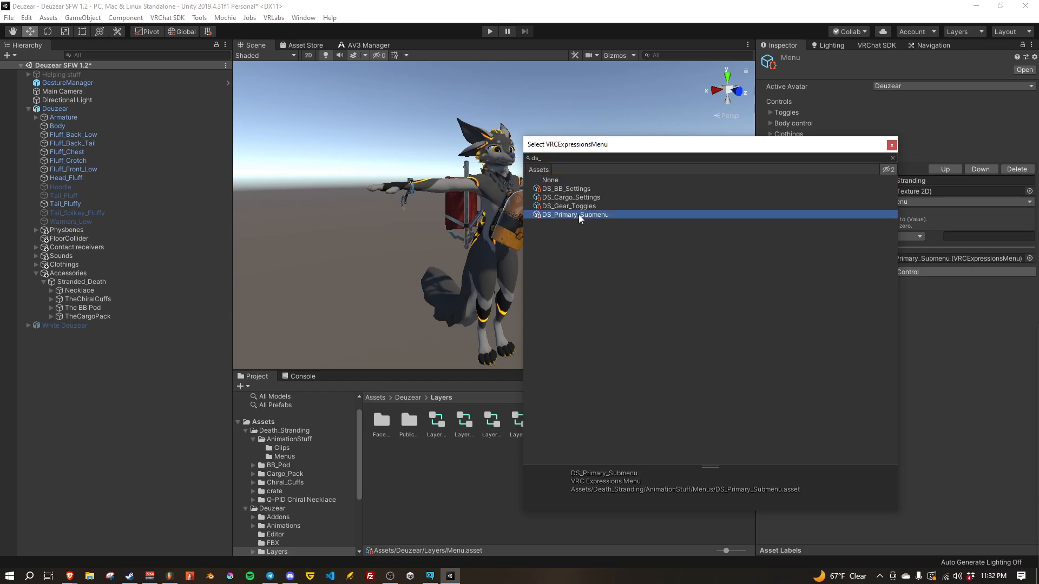
left_click(891, 145)
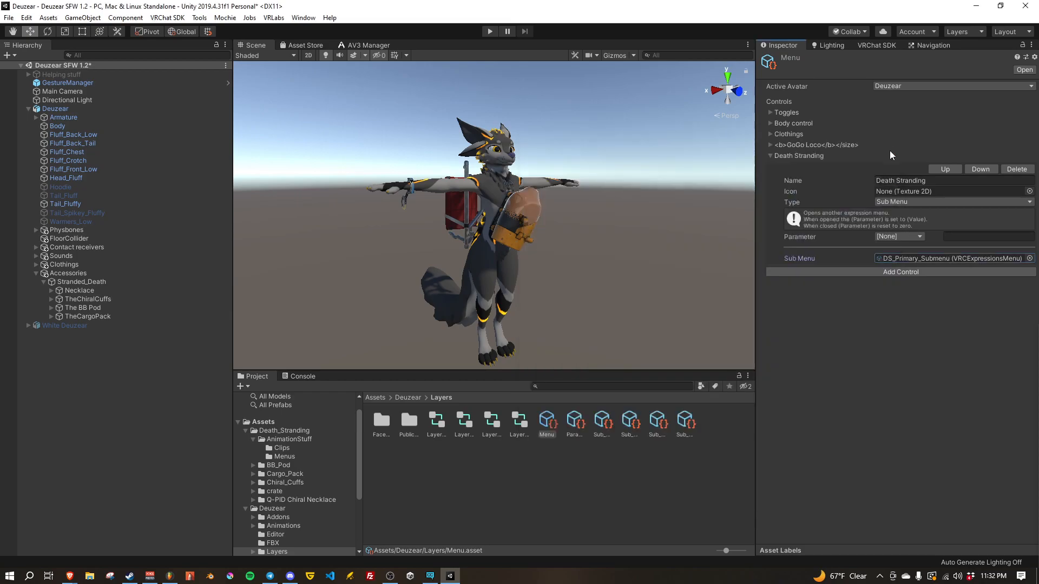
Step: Enter play mode through GestureManager and open the Death Stranding submenu within the avatar's Expressions
right_click_drag(603, 274, 593, 266)
middle_click_drag(593, 267, 631, 302)
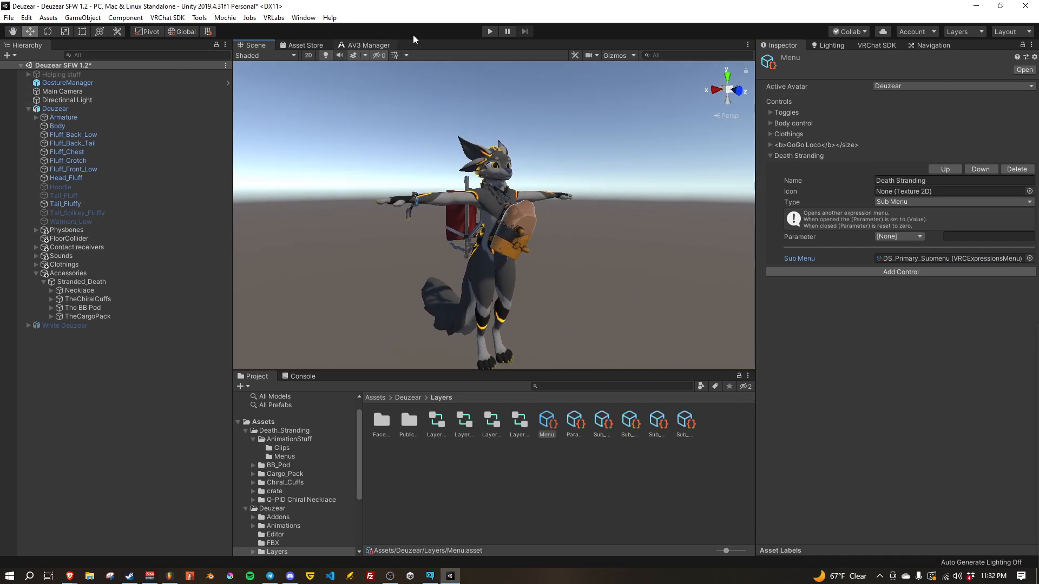
left_click(80, 83)
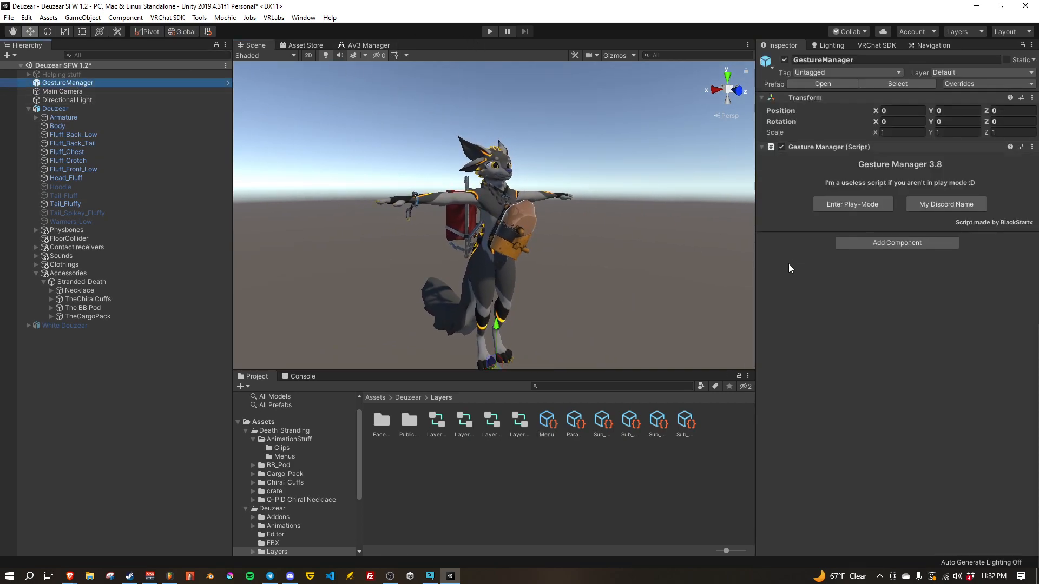
left_click(847, 209)
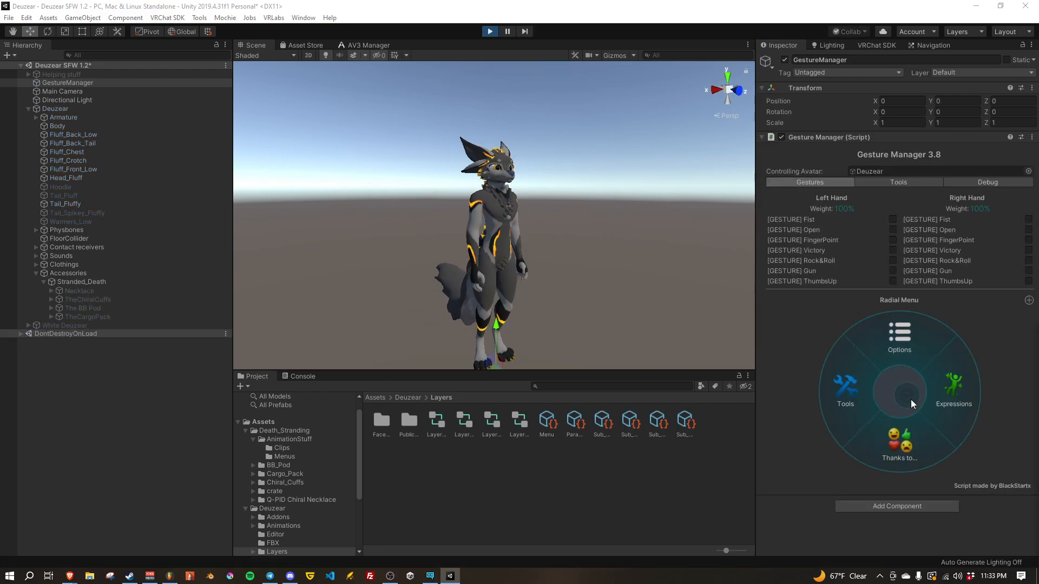
left_click(947, 394)
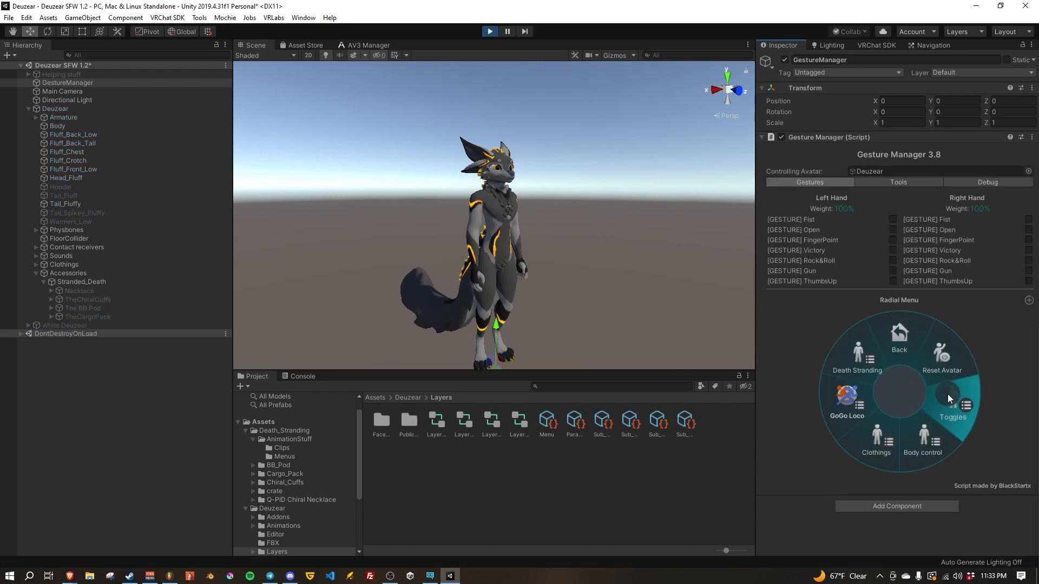
left_click(947, 393)
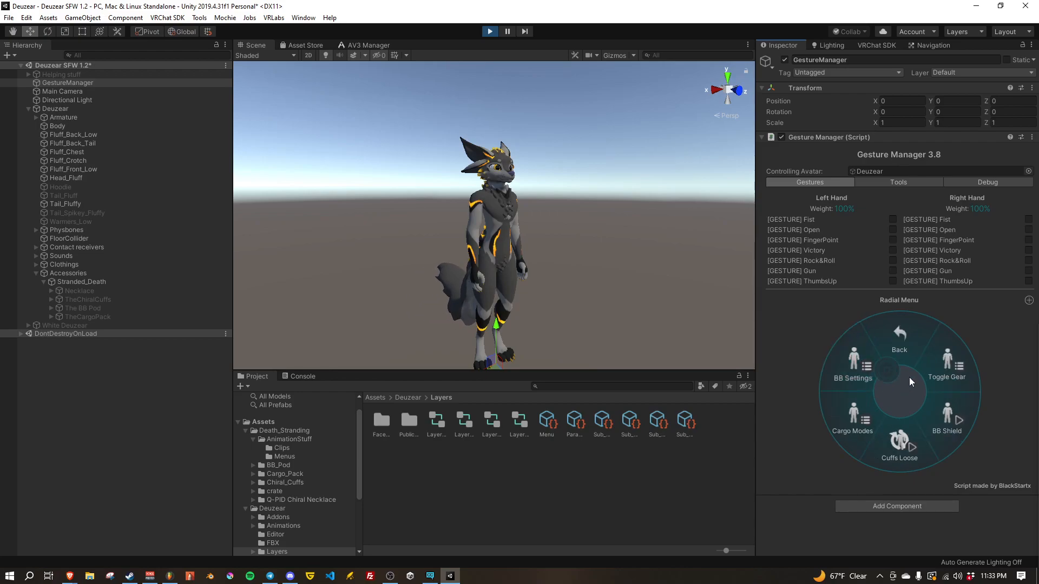
Step: Switch on Chiral Cuffs, Q-Pid, Cargo Pack and BB Pod under Toggle Gear and inspect them on the avatar
left_click(952, 368)
left_click(859, 381)
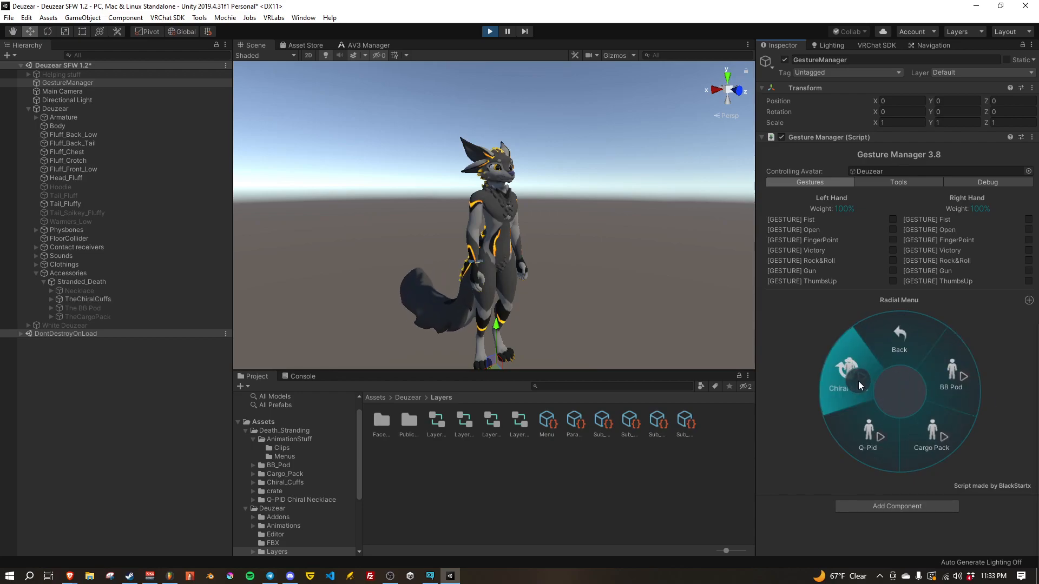
left_click(878, 431)
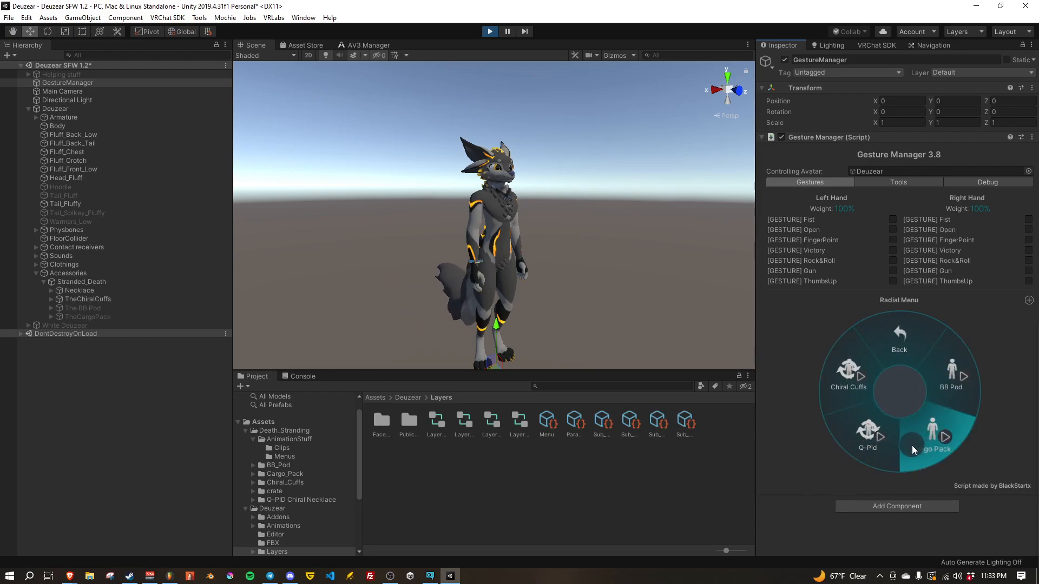
left_click(917, 443)
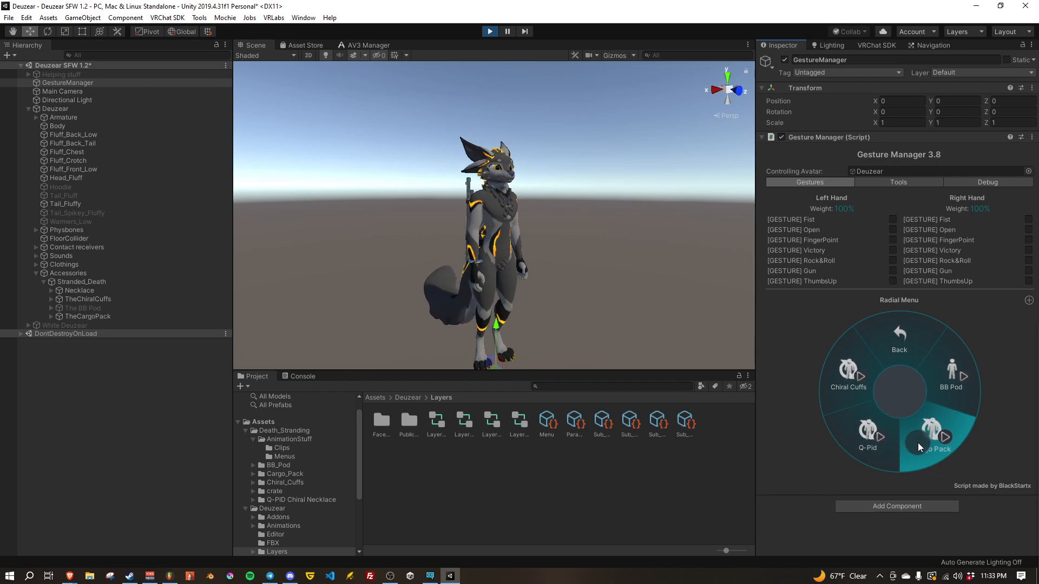
left_click(953, 372)
left_click_drag(531, 238, 578, 238, "alt")
key("a")
key("w")
right_click_drag(577, 238, 619, 251)
key("s")
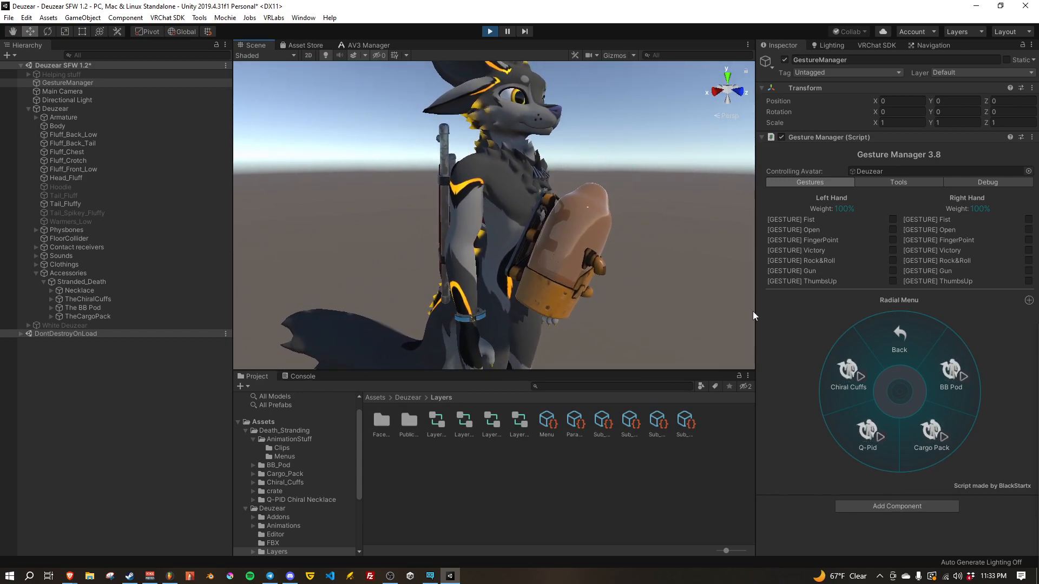
Step: Test the gear toggles by switching BB Pod, Chiral Cuffs, Q-Pid and Cargo Pack off and back on
left_click(949, 375)
left_click(849, 390)
left_click(868, 432)
left_click(930, 434)
left_click(944, 382)
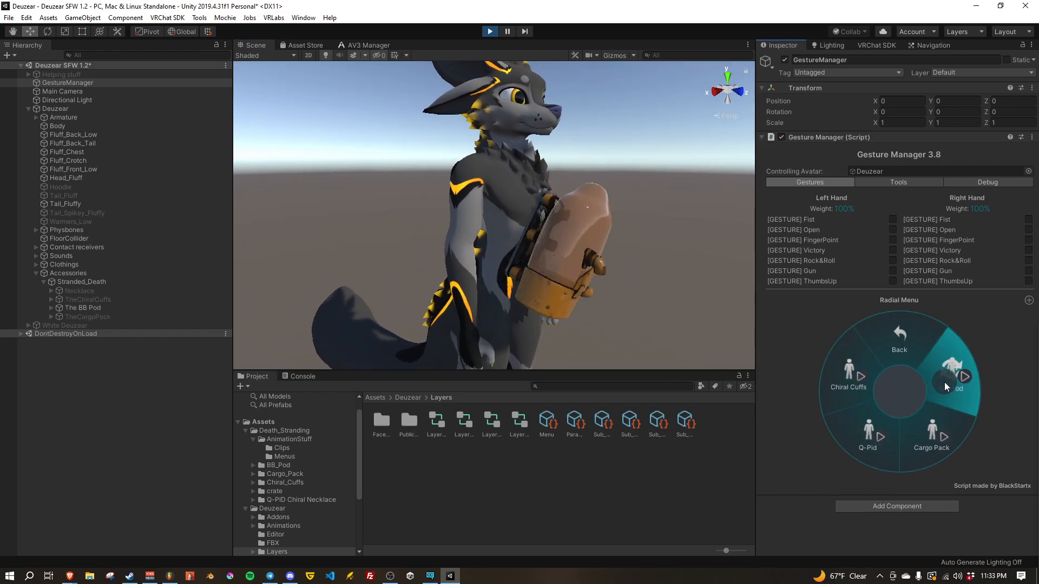
left_click(930, 426)
right_click_drag(528, 264, 430, 256)
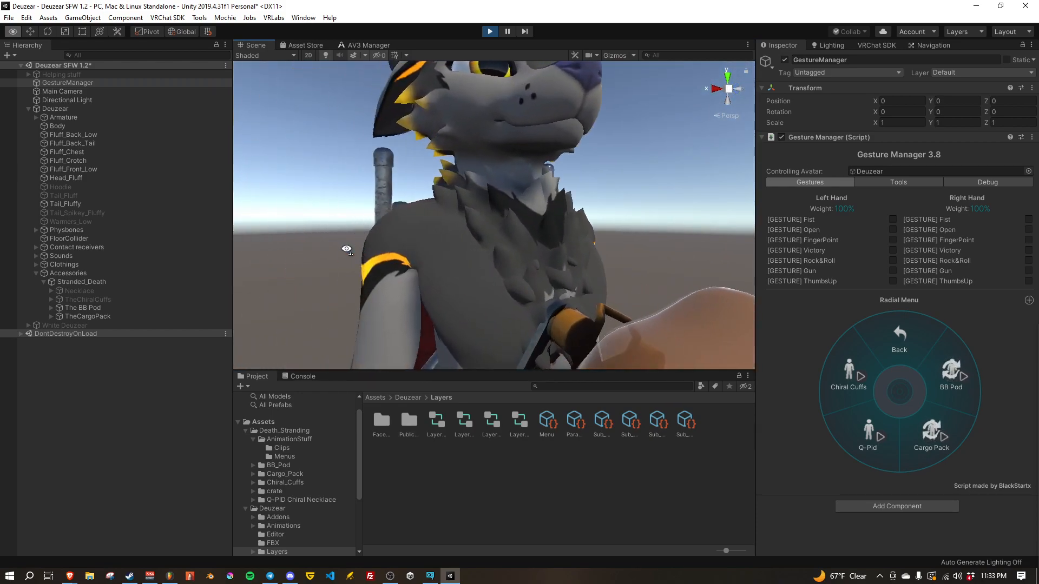
left_click(878, 440)
right_click_drag(622, 299, 565, 335)
right_click_drag(726, 320, 620, 241)
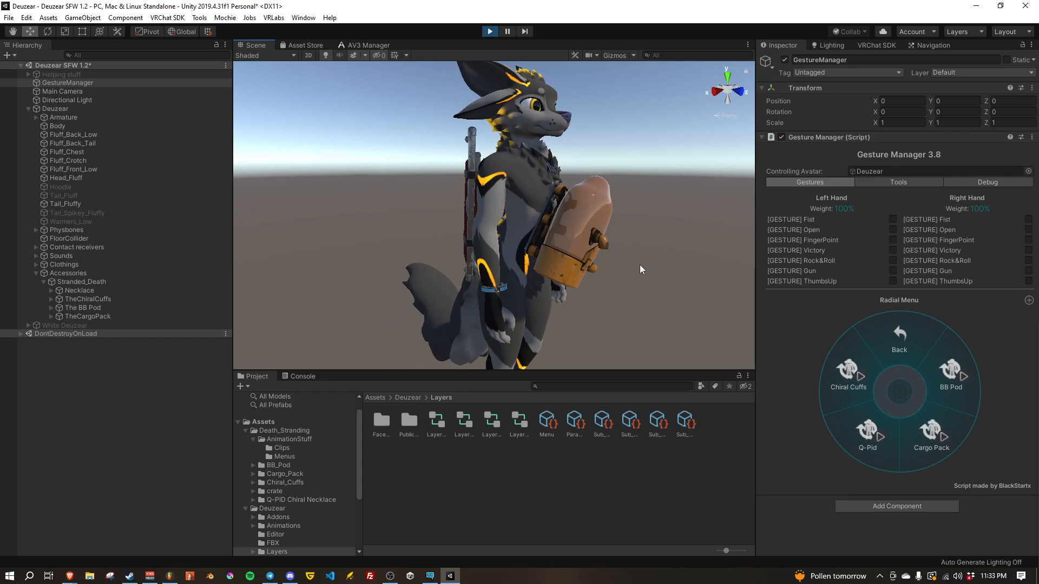
Step: Move the BB Pod to the Right Hand in BB Settings and inspect the empty chest mount
right_click_drag(640, 268, 654, 290)
left_click(862, 351)
left_click(901, 339)
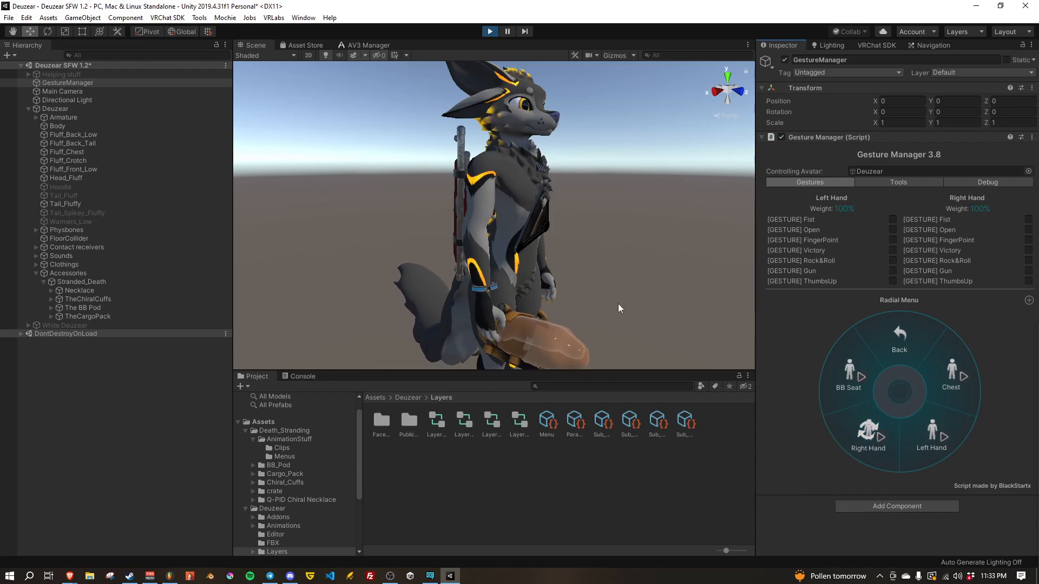
right_click_drag(583, 259, 504, 171)
key("d")
key("w")
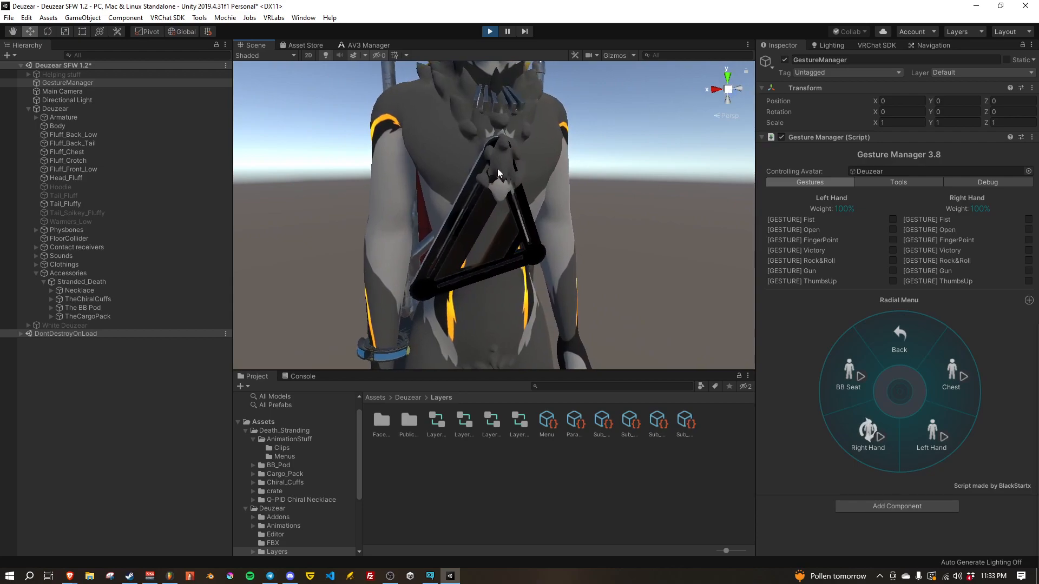
Step: Test the BB Seat toggle and return the BB Pod to the Chest position
key("a")
right_click_drag(411, 273, 537, 212)
key("s")
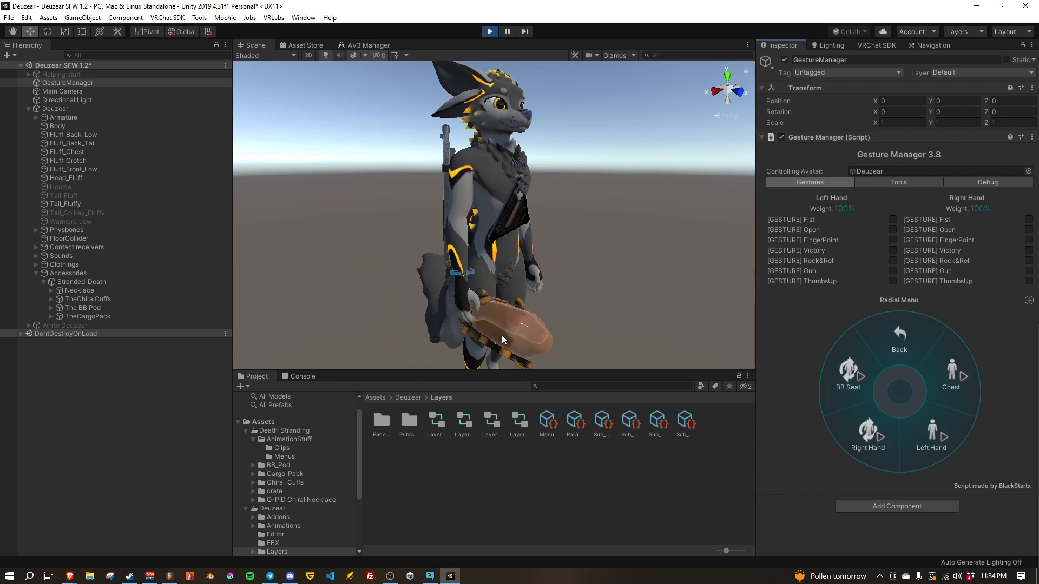
left_click(860, 368)
left_click(963, 375)
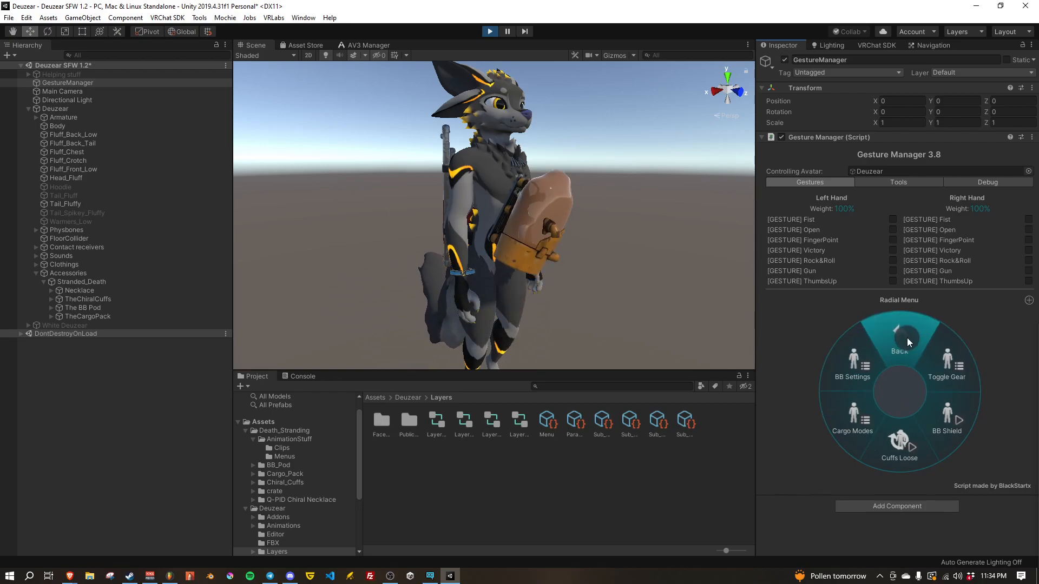
Step: Open Cargo Modes and test Light Load, Empty and Heavy Load while viewing the pack from behind
left_click(856, 409)
right_click_drag(397, 262, 649, 260)
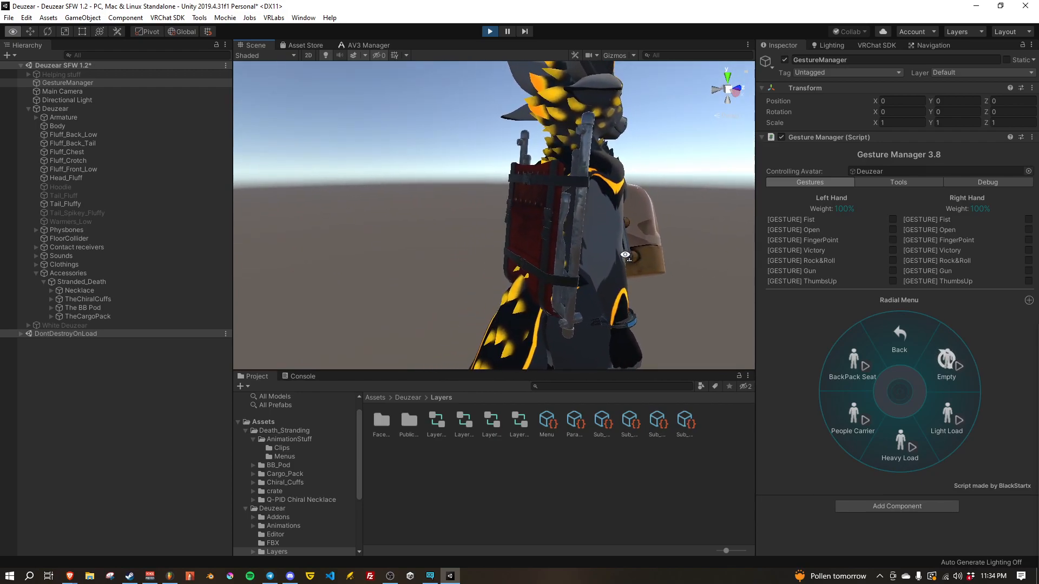
left_click(947, 421)
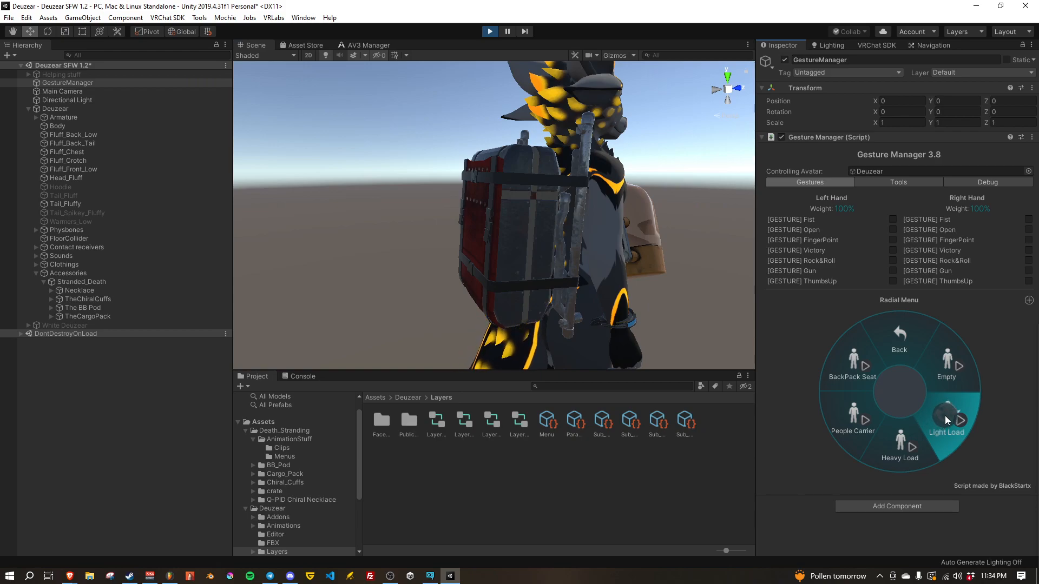
left_click(951, 375)
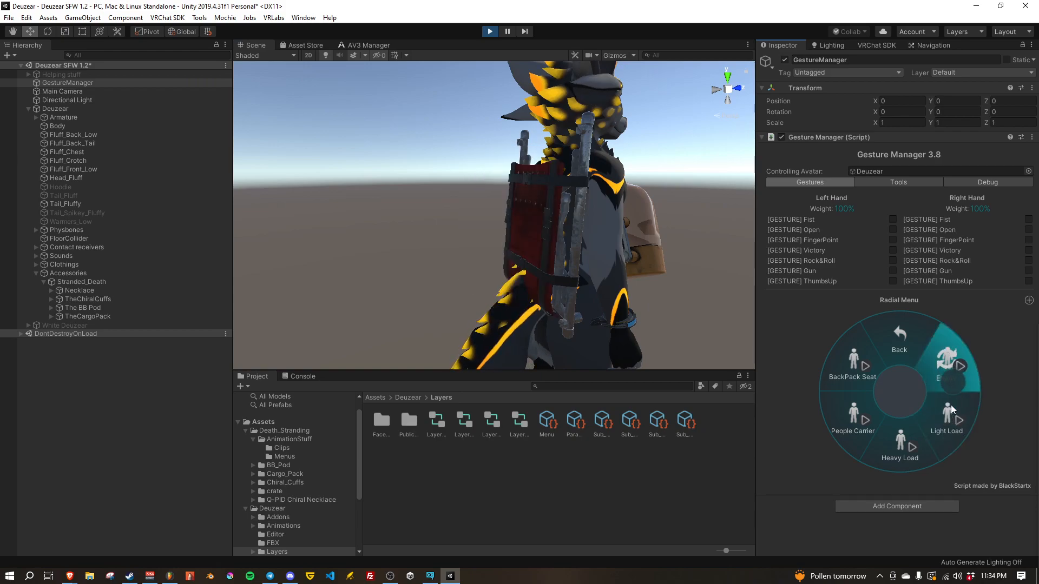
left_click(893, 458)
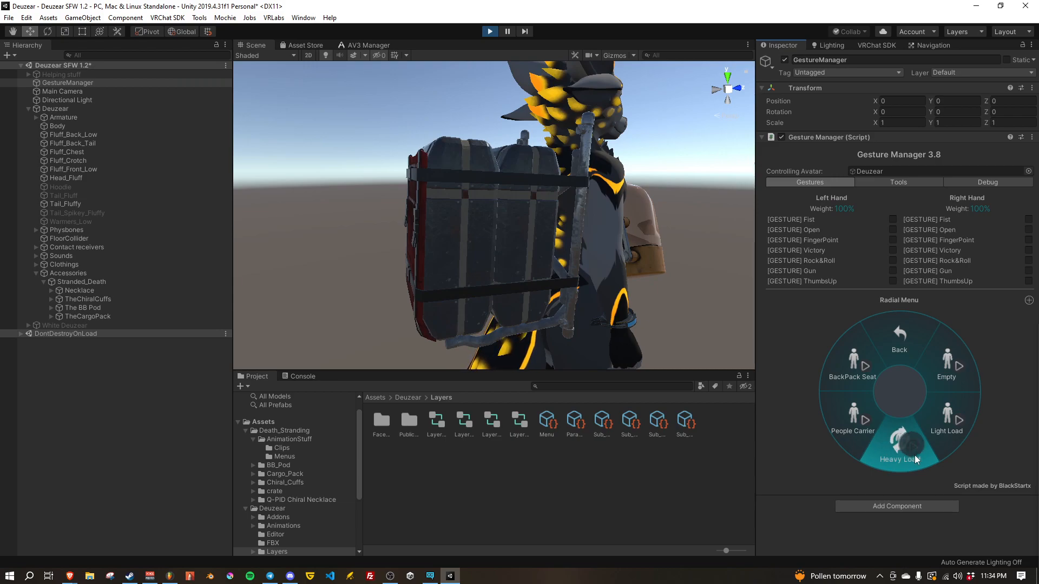
Step: Switch the cargo pack to People Carrier, enable BackPack Seat and inspect the lowered carrier from behind
left_click(849, 424)
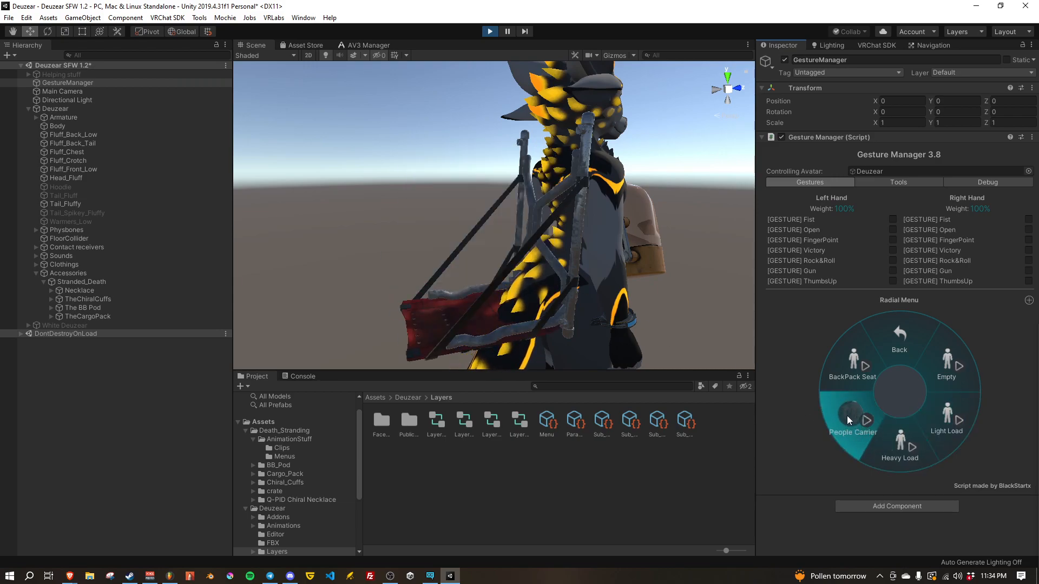
left_click(858, 366)
scroll(529, 239, "down", 3)
left_click_drag(529, 239, 491, 245, "alt")
scroll(568, 255, "down", 4)
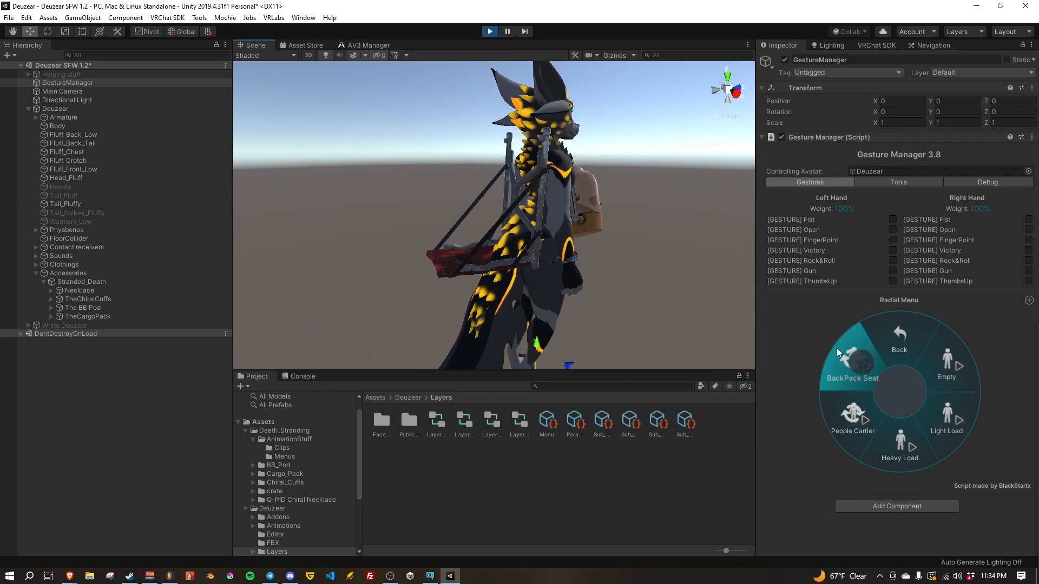
left_click_drag(520, 239, 553, 286, "alt")
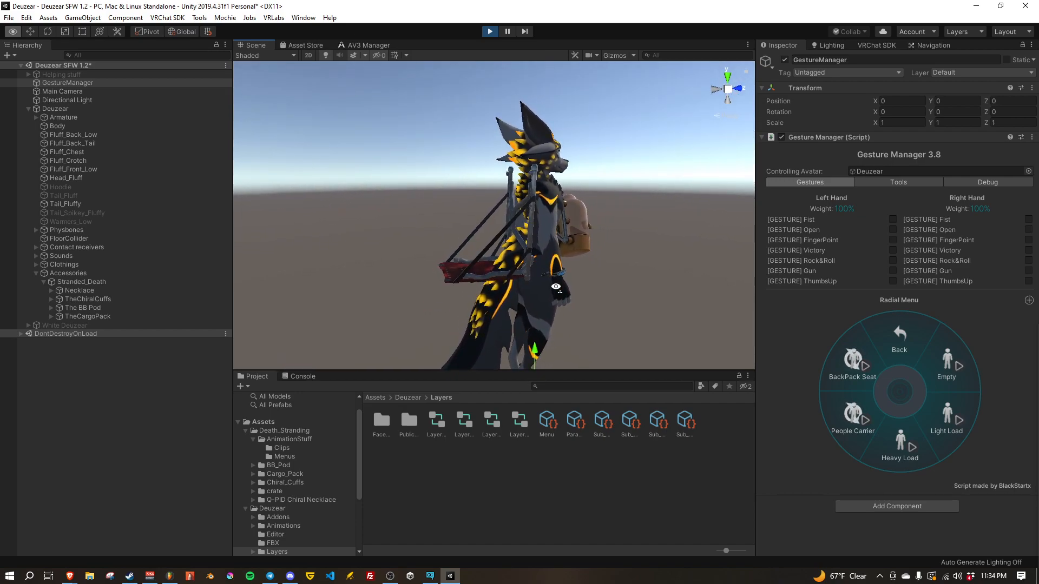
Step: Set the cargo pack to Empty, then test Cuffs Loose off and on while inspecting the wrist cuff up close
left_click(948, 370)
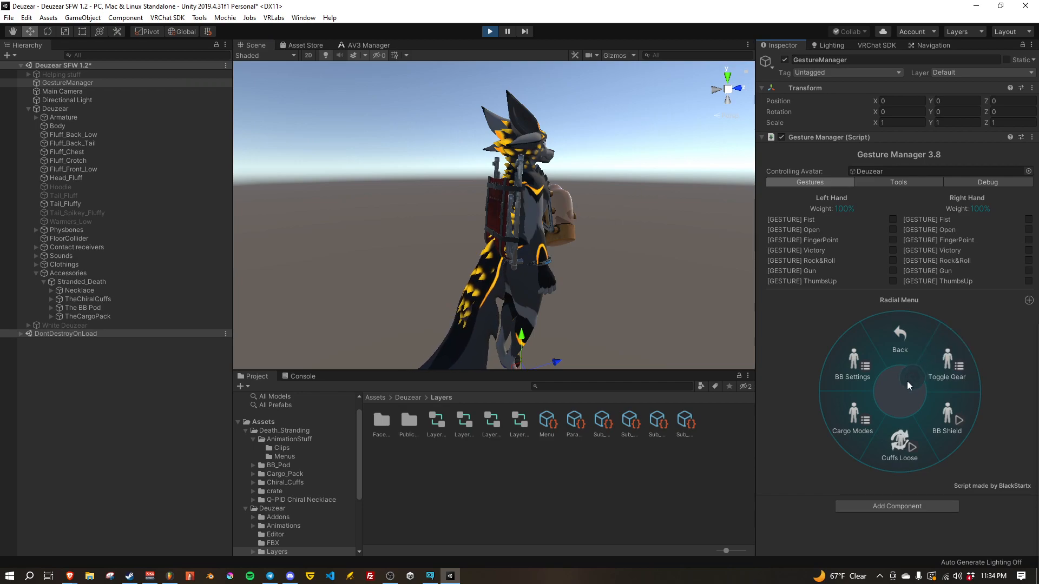
right_click_drag(610, 330, 617, 285)
key("w")
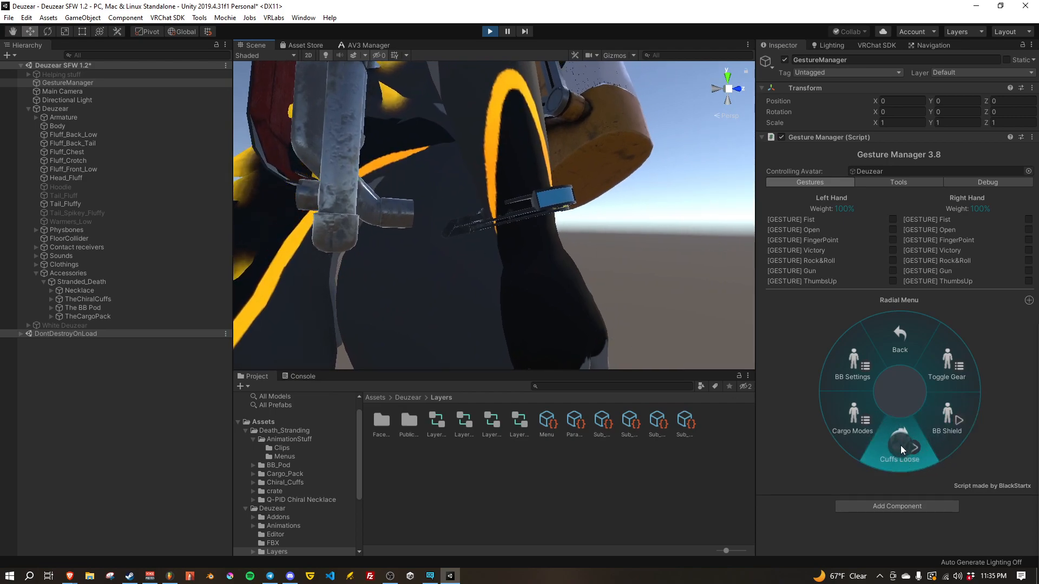
right_click_drag(534, 290, 550, 217)
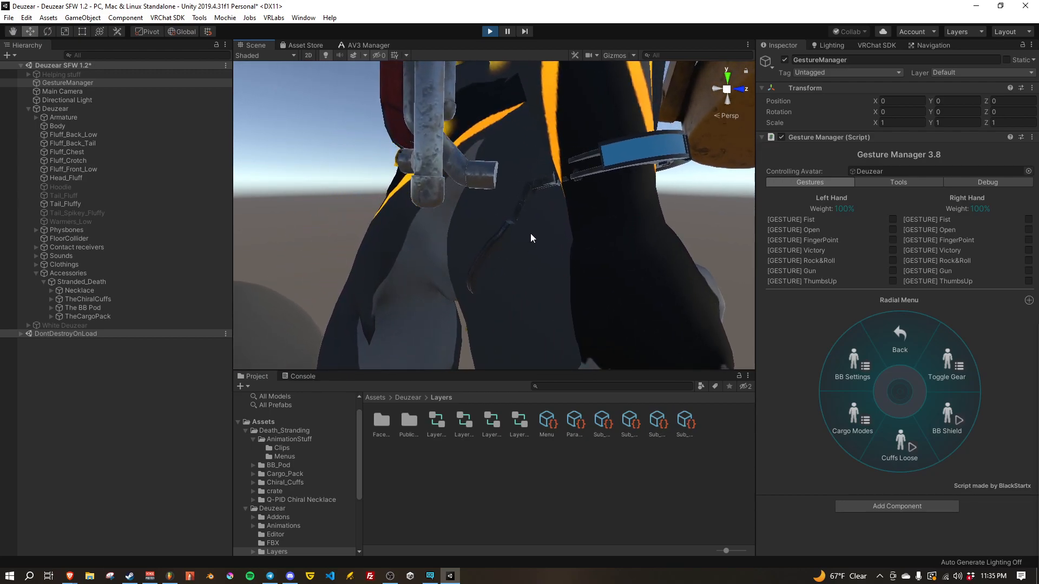
mouse_move(536, 226)
right_mouse_down()
mouse_move(553, 227)
mouse_move(540, 238)
right_mouse_up()
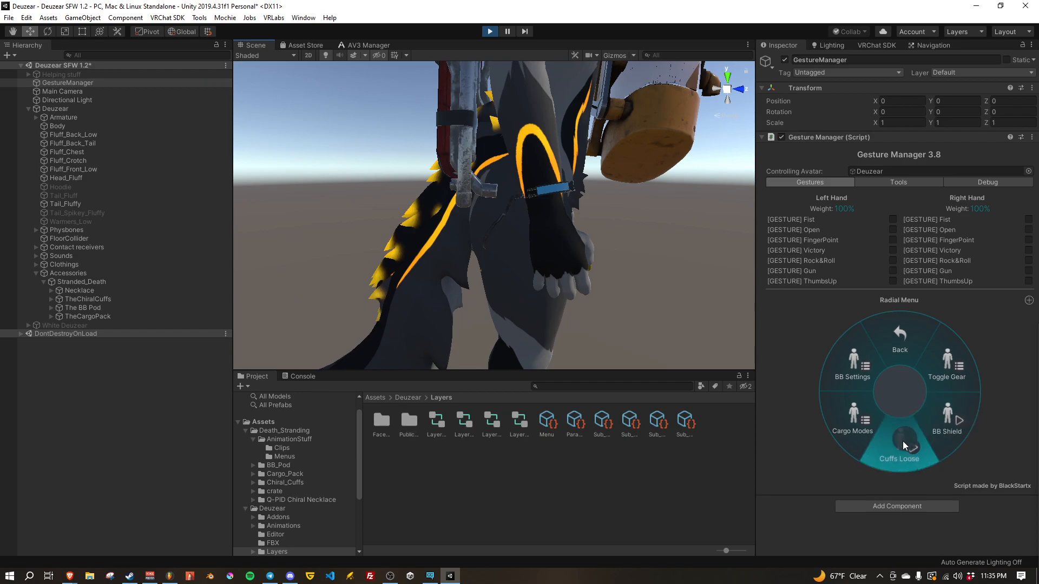
right_click_drag(623, 295, 415, 269)
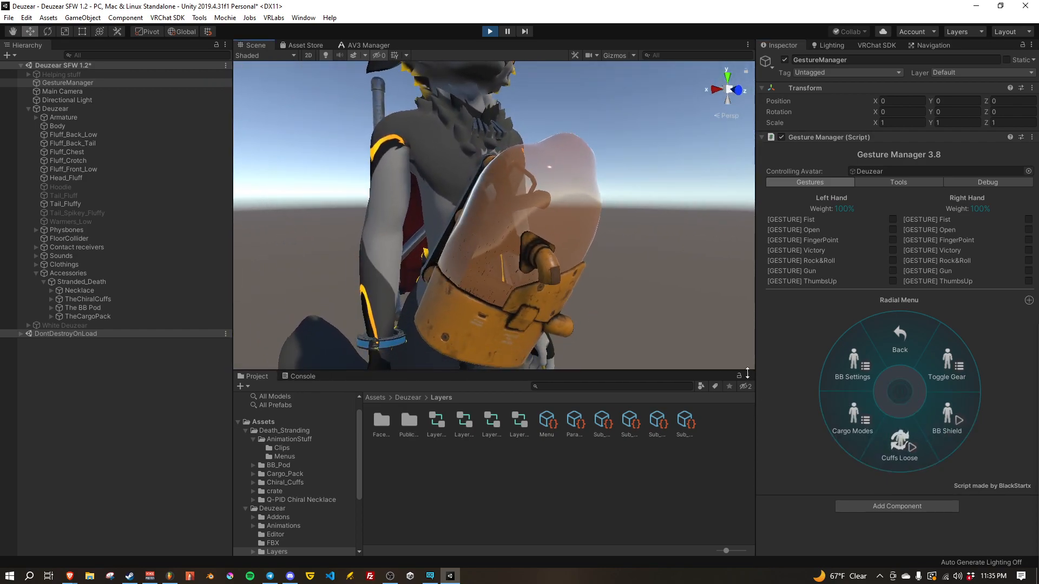
Step: Test BB Shield on and off while viewing the pod from the front, and exit play mode
left_click(945, 421)
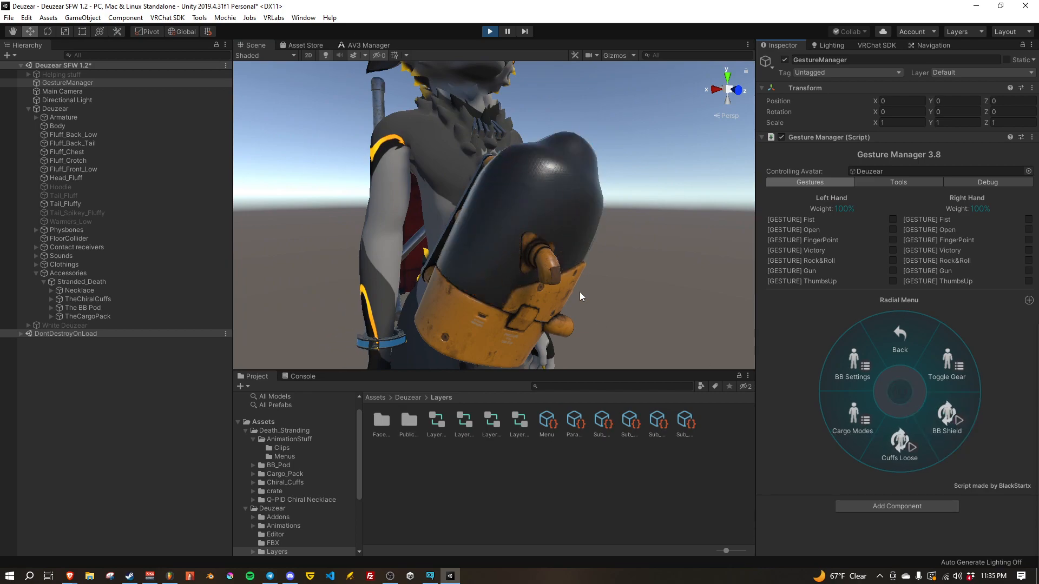
right_click_drag(496, 291, 538, 262)
key("w")
key("w")
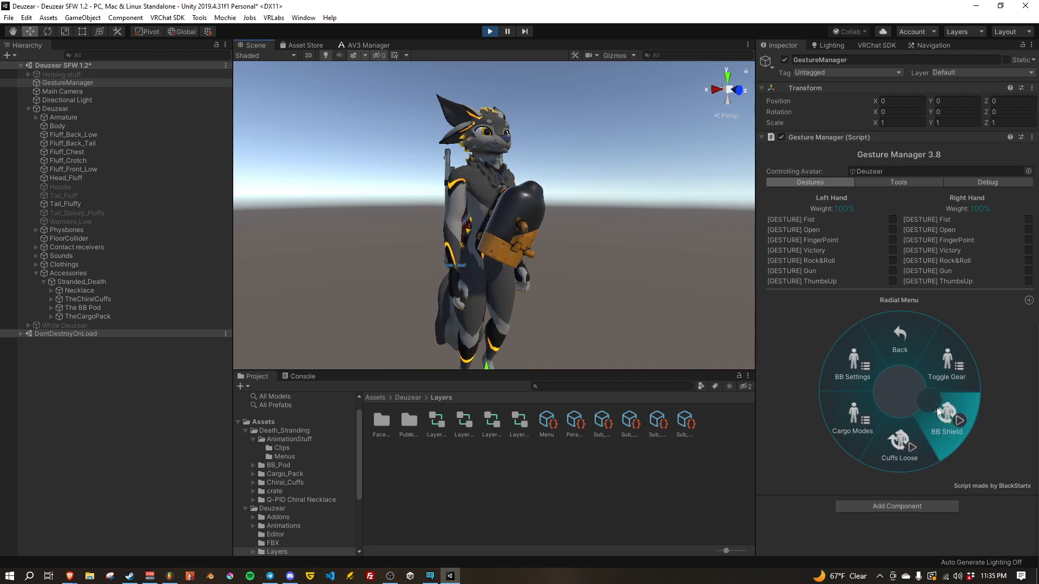
left_click(939, 425)
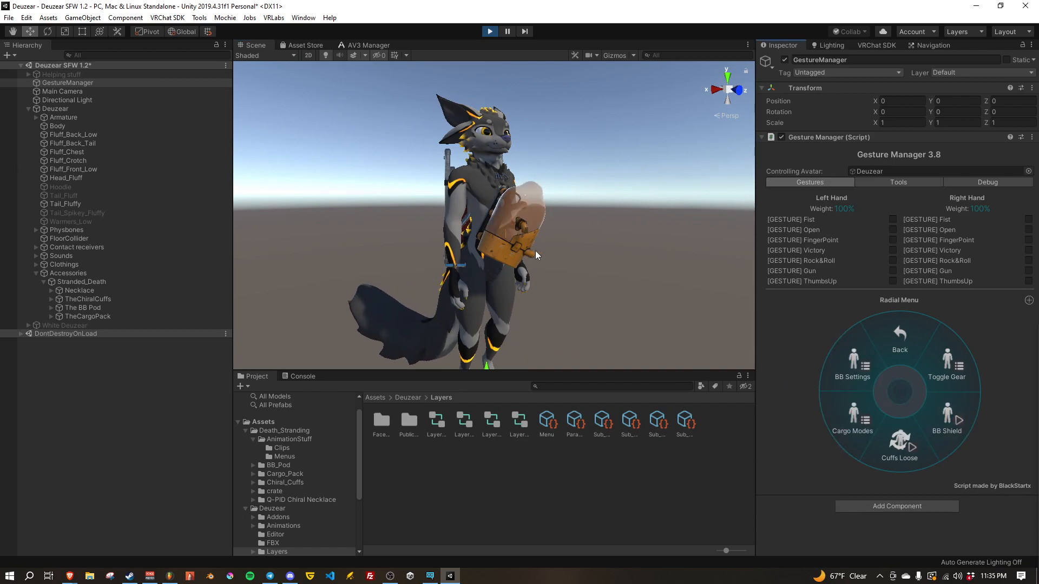
key("ctrl+p")
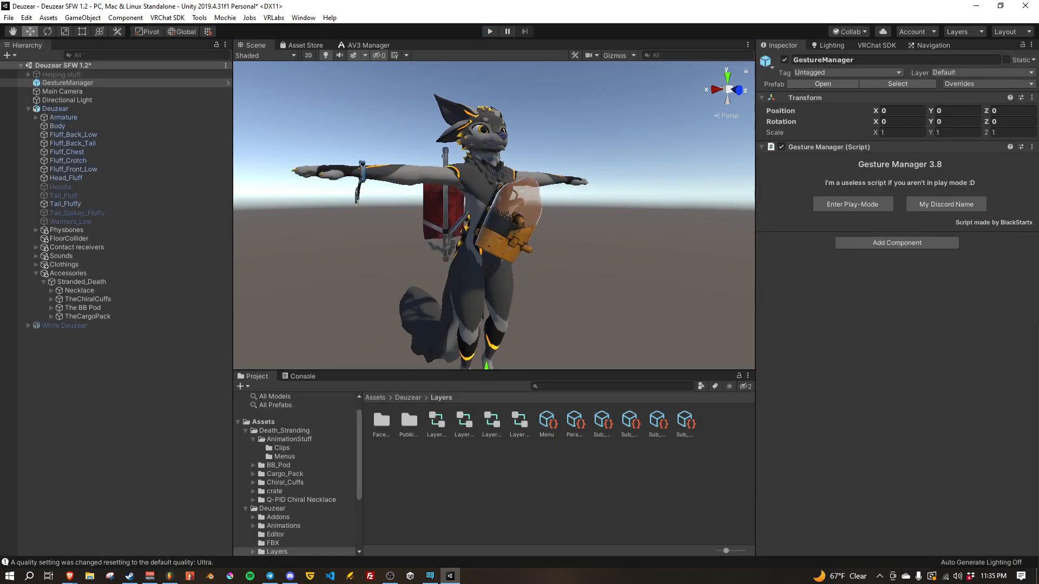